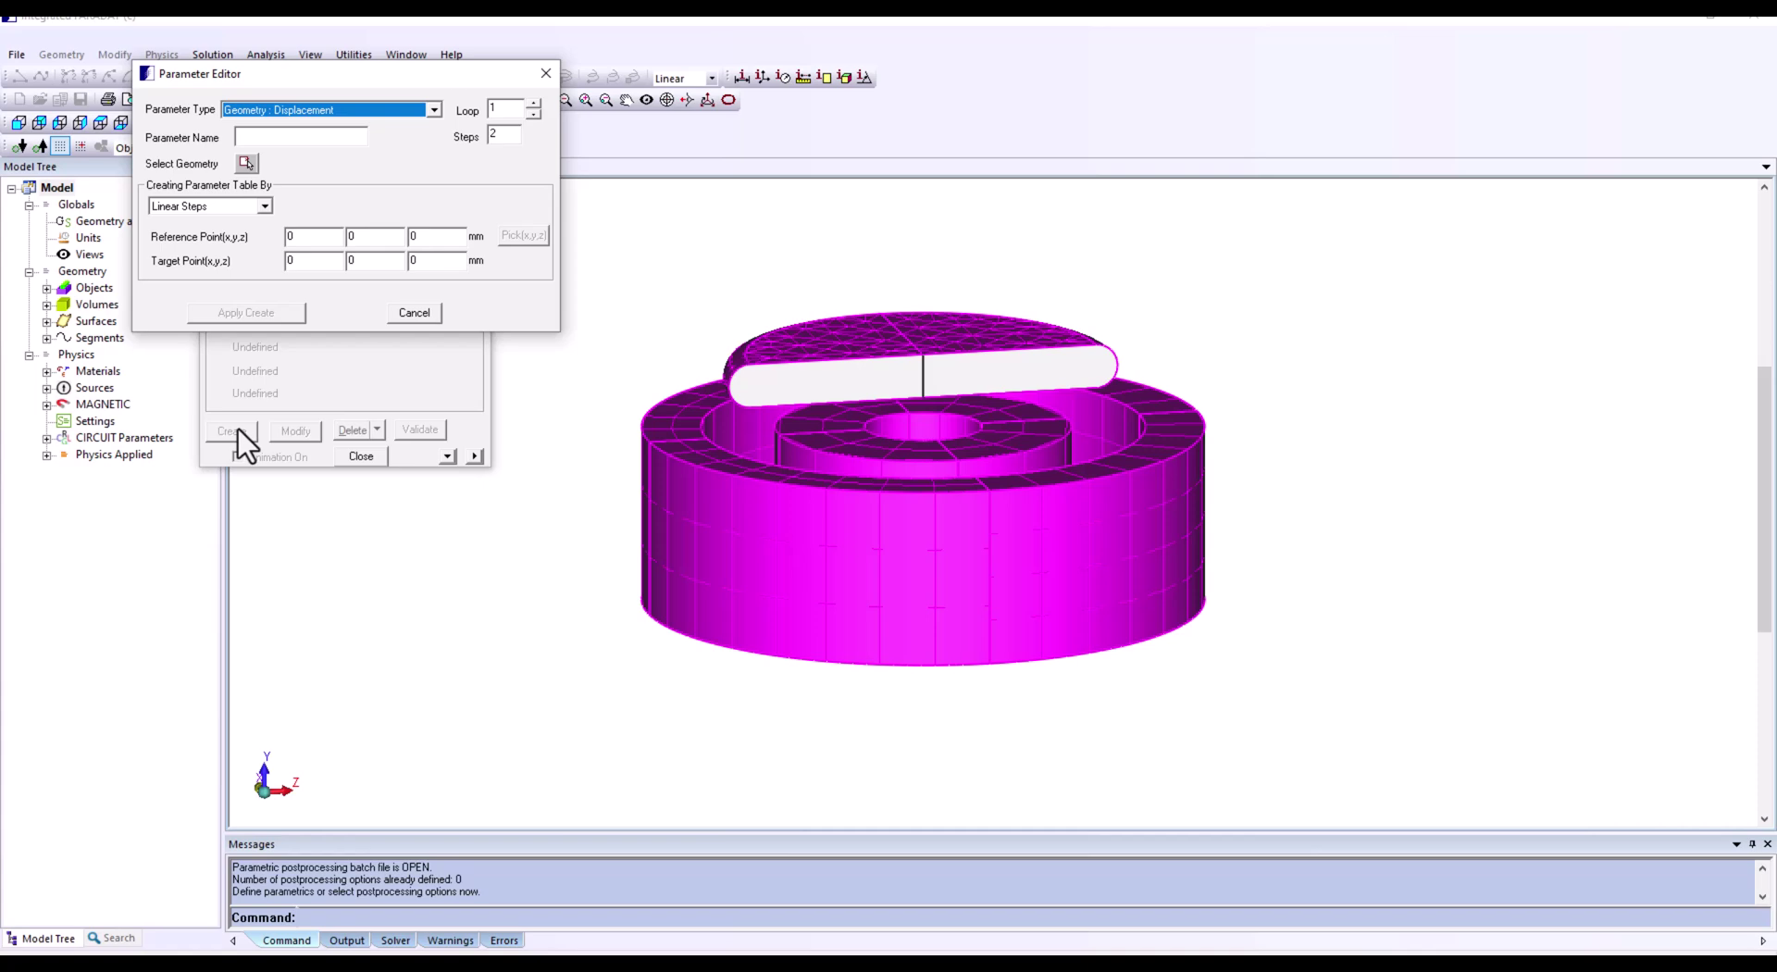
- Define a Geometry : Displacement parameter named MoveDisk with 5 linear steps and a target point Y value of 8 mm
left_click(435, 109)
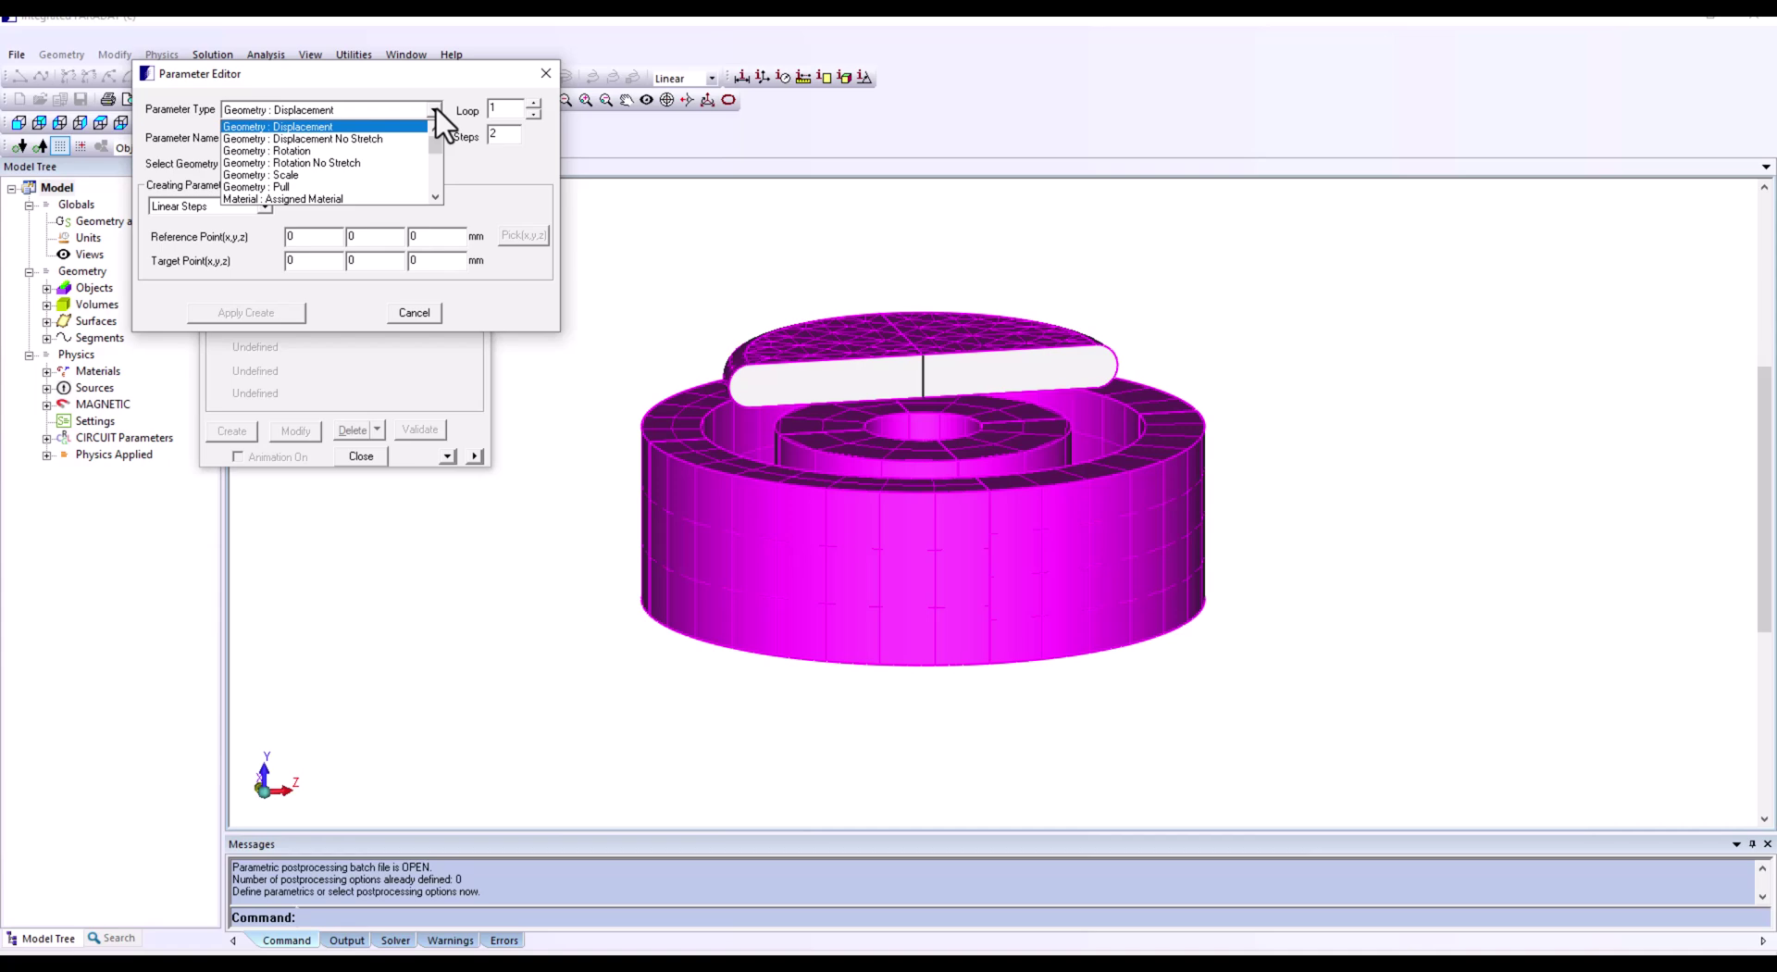
left_click(437, 109)
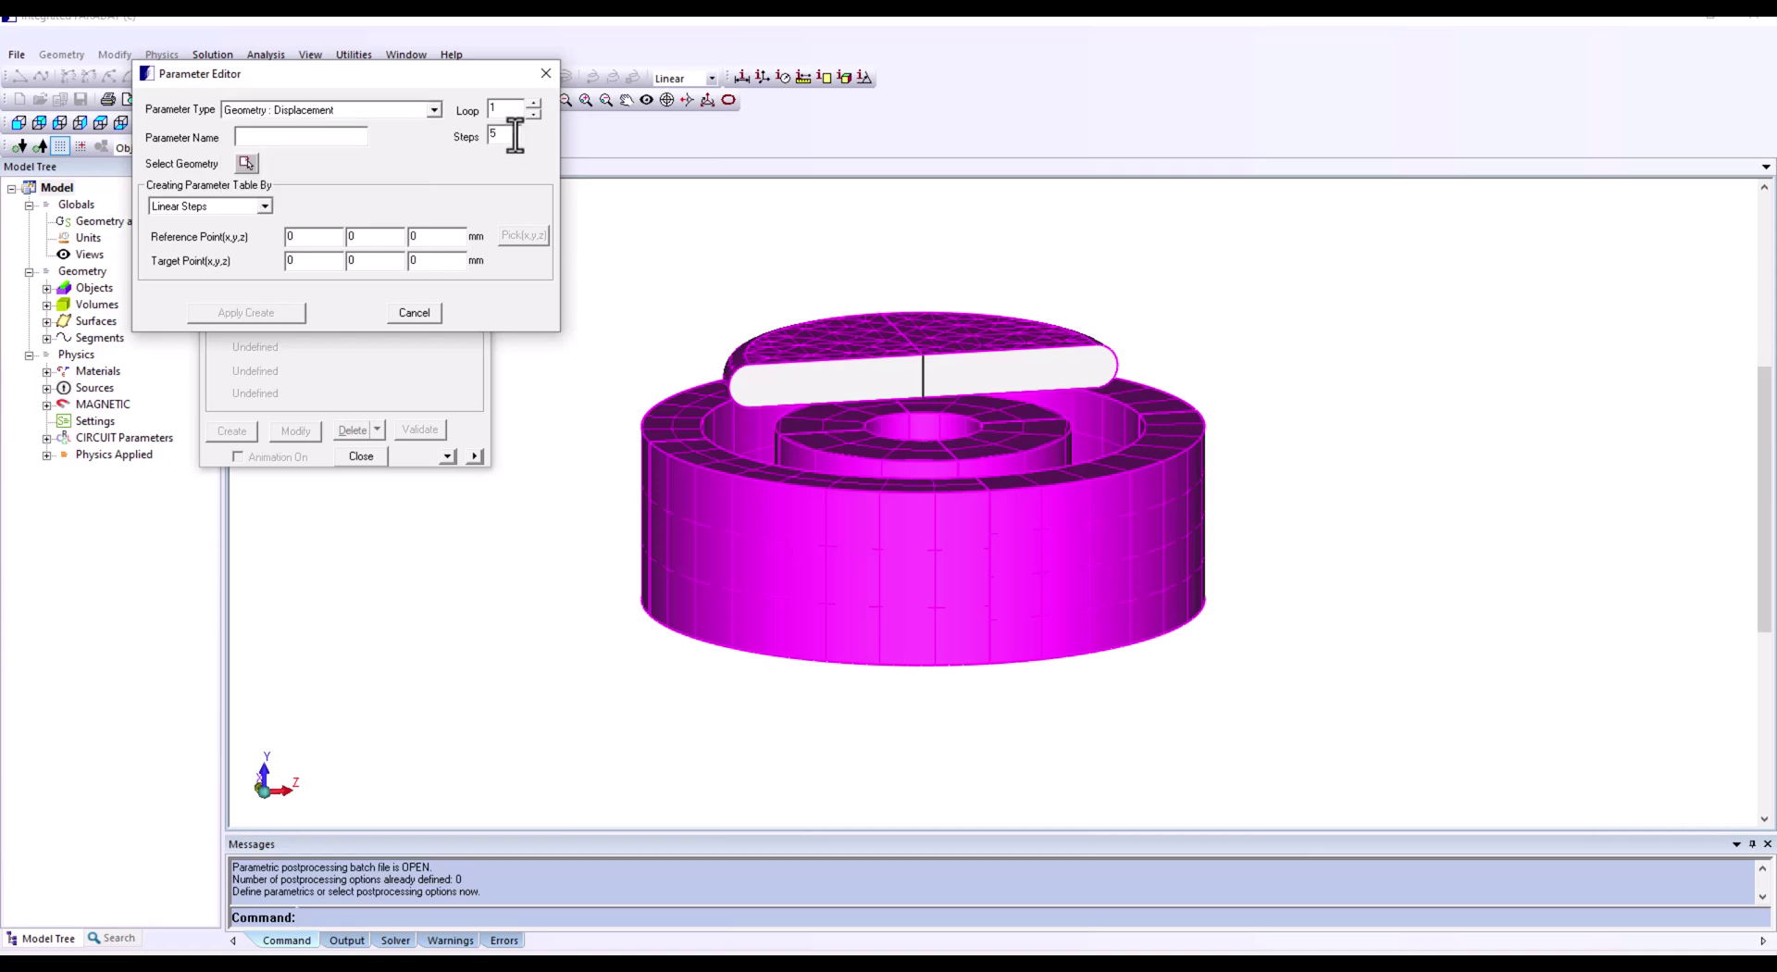
left_click(1168, 155)
left_click(276, 135)
type("MoveDisk8")
- Assign all volumes of the upper disk as the MoveDisk parameter's geometry and create the parameter
left_click(246, 164)
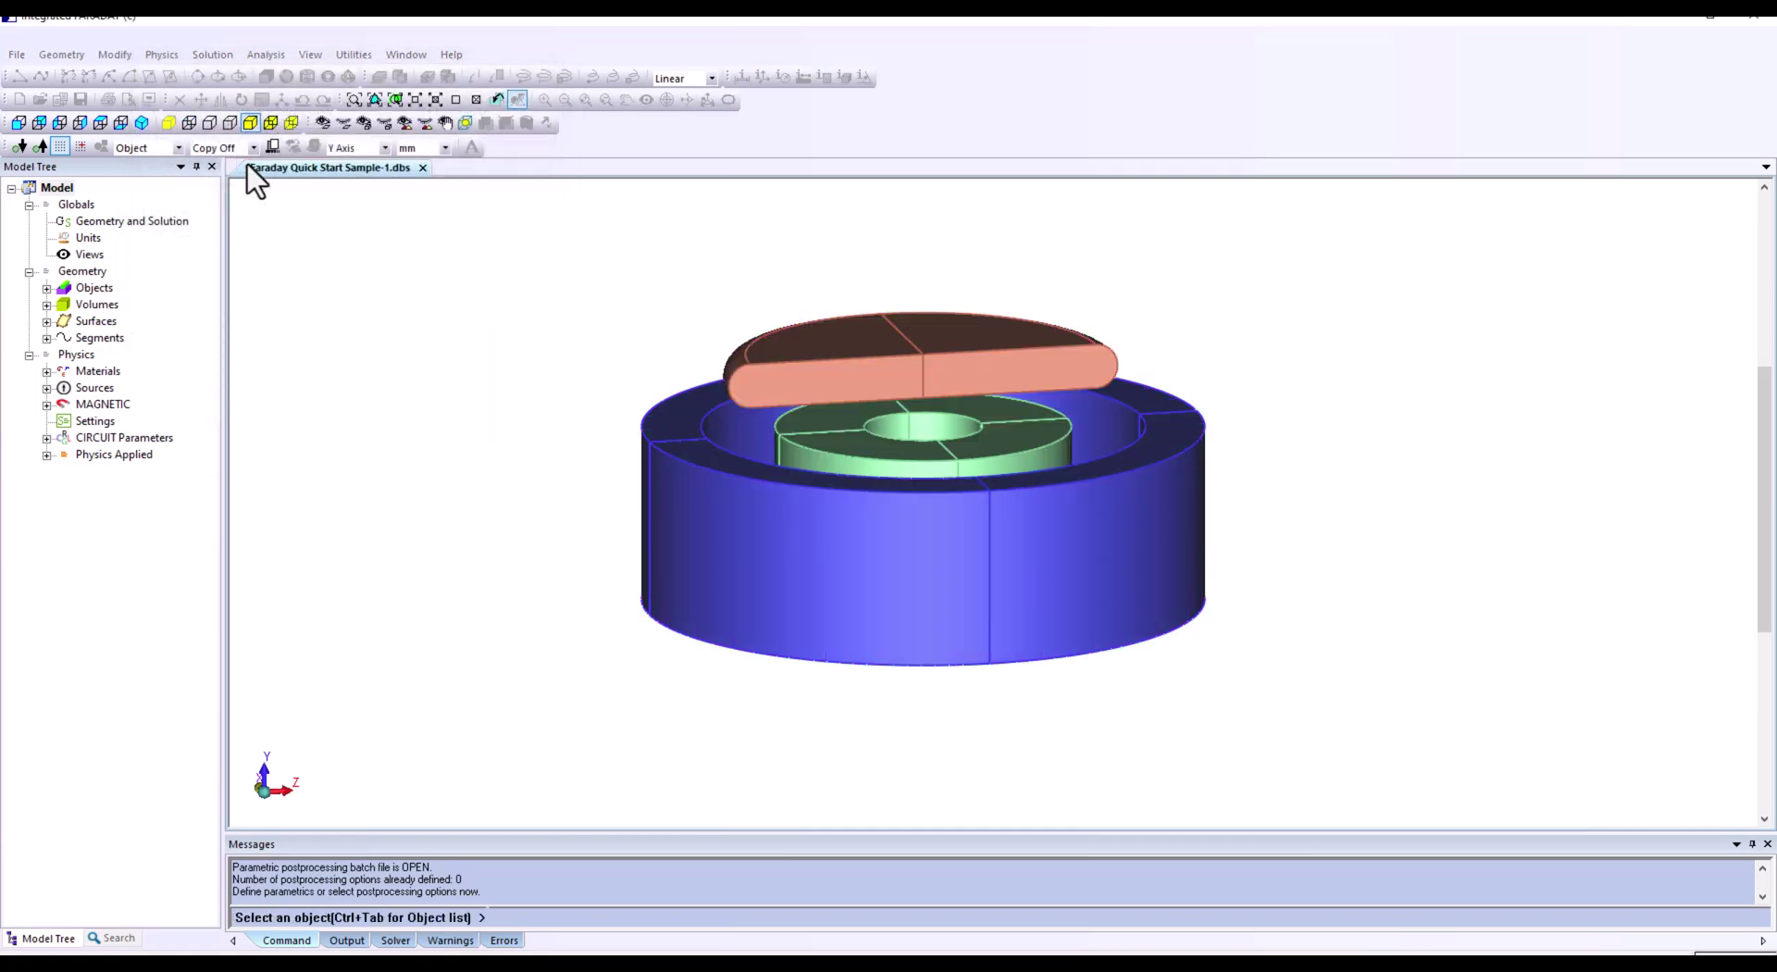
left_click(178, 148)
left_click(411, 126)
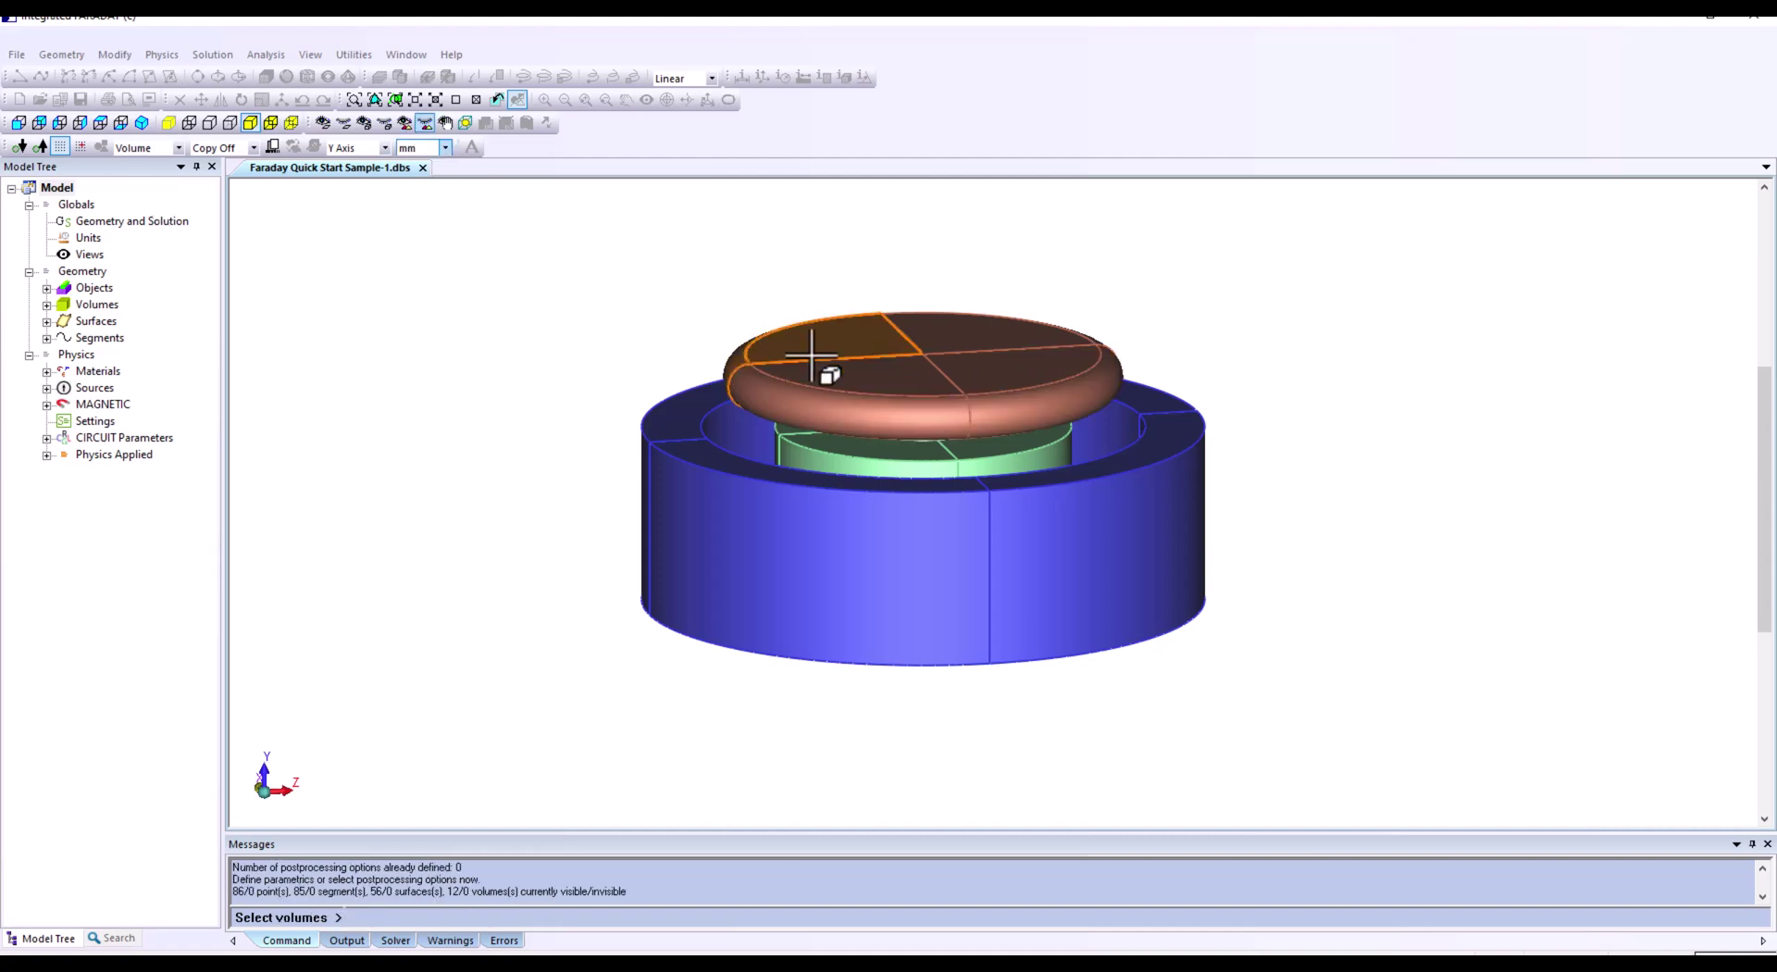
left_click(998, 384)
left_click(881, 349)
right_click(1431, 366)
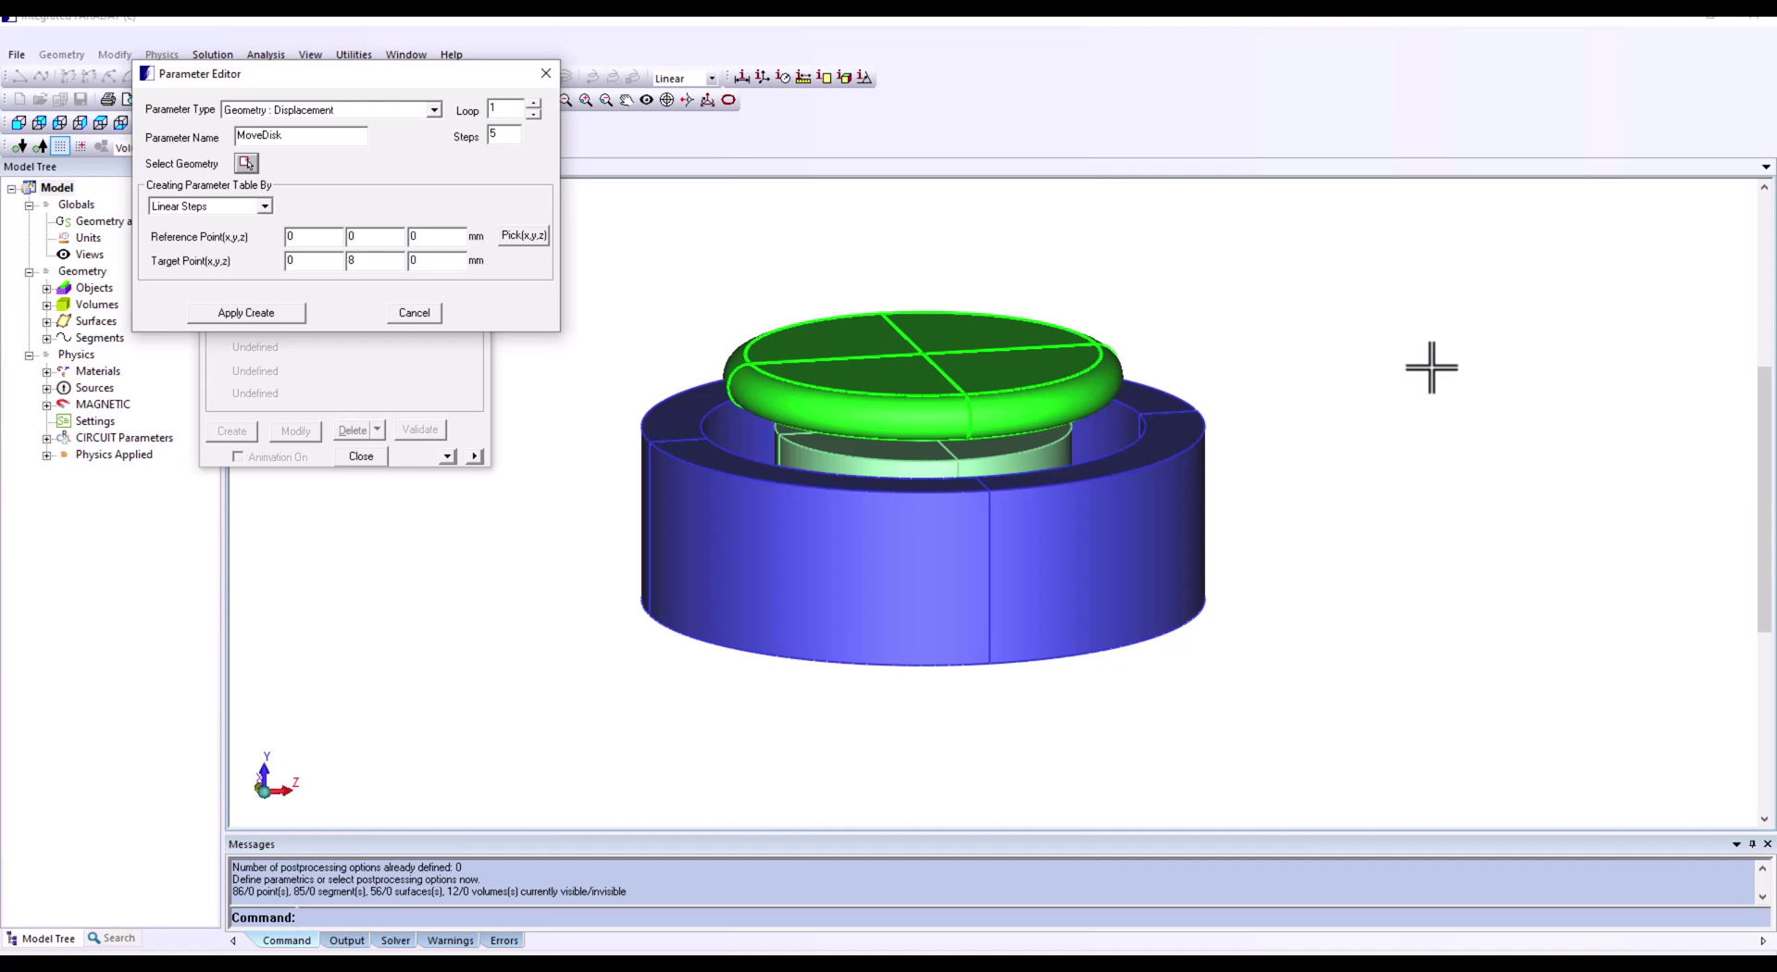
left_click(247, 312)
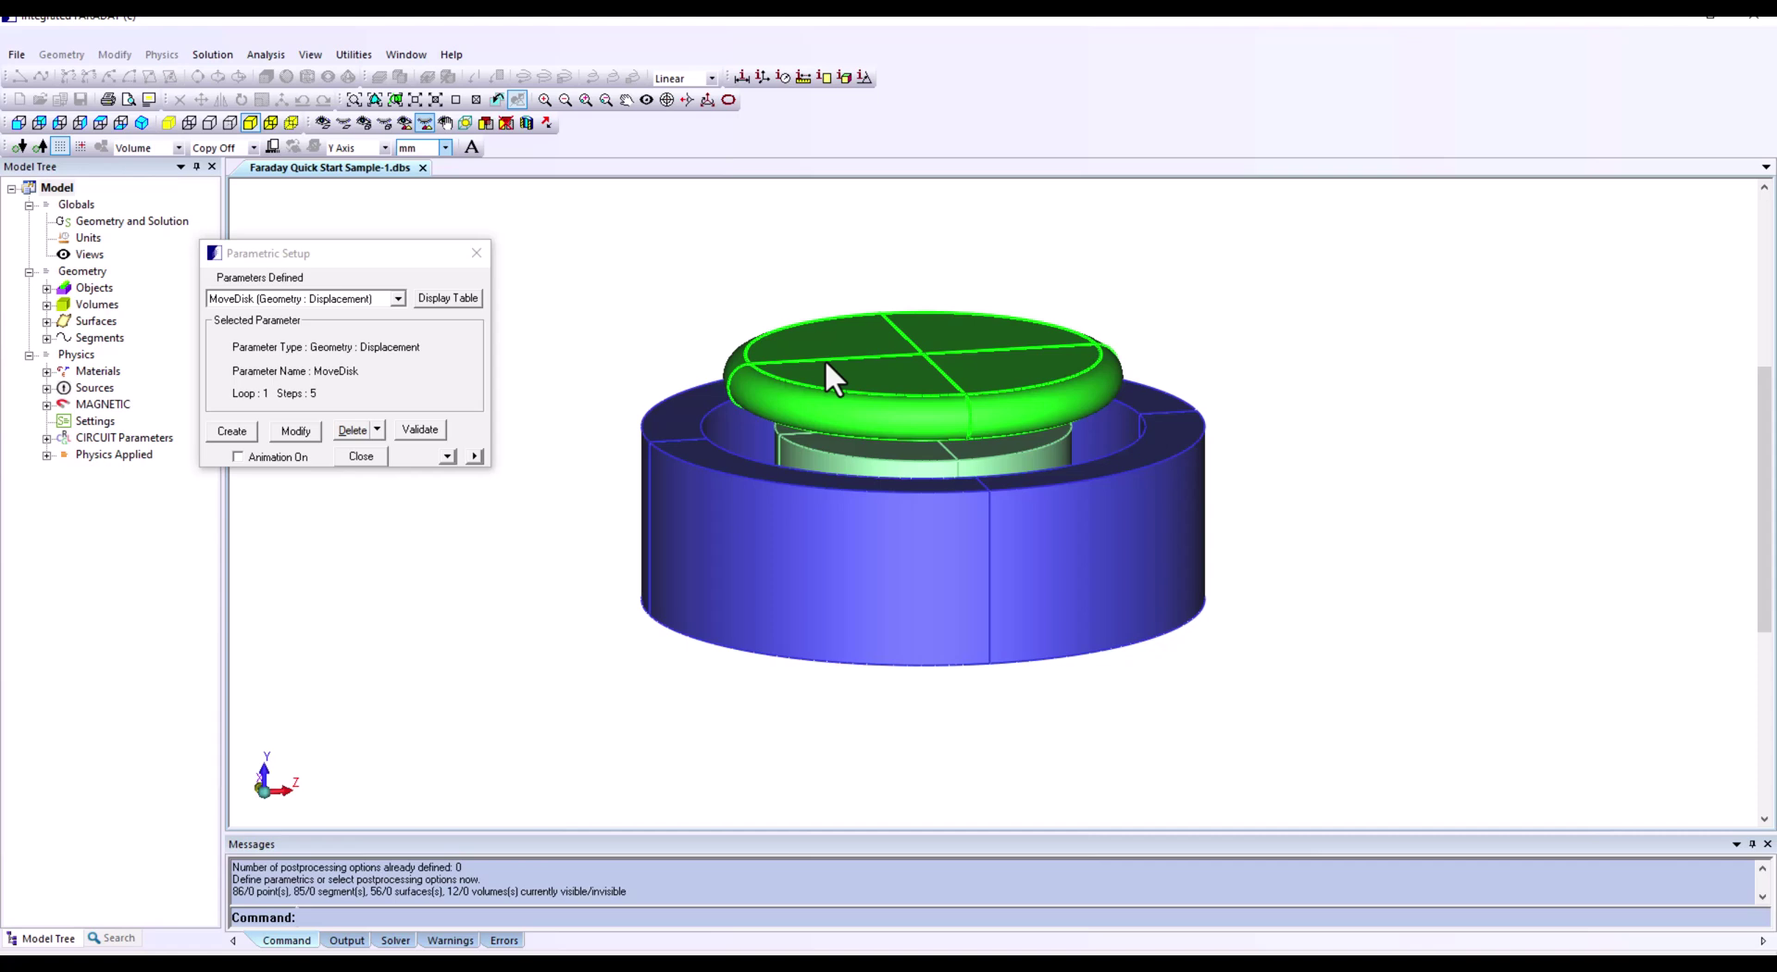
- Validate the parametric setup and show its full parameter value table and definition summary
left_click(420, 430)
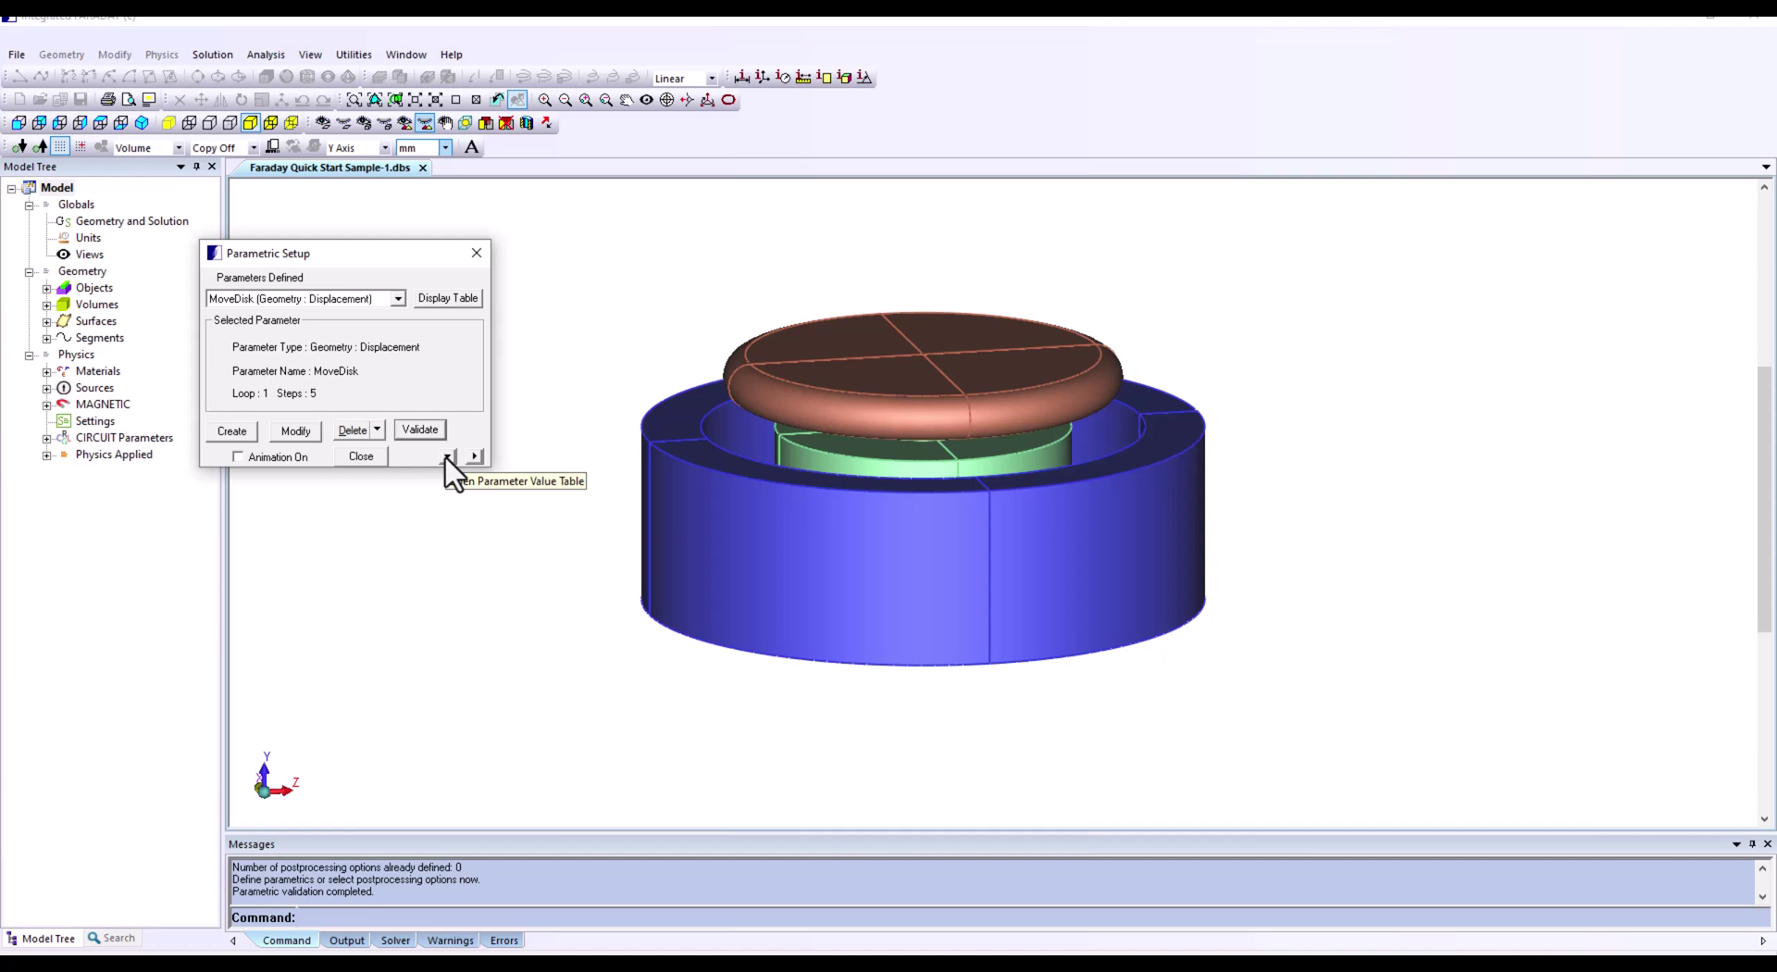
left_click(446, 456)
left_click(473, 456)
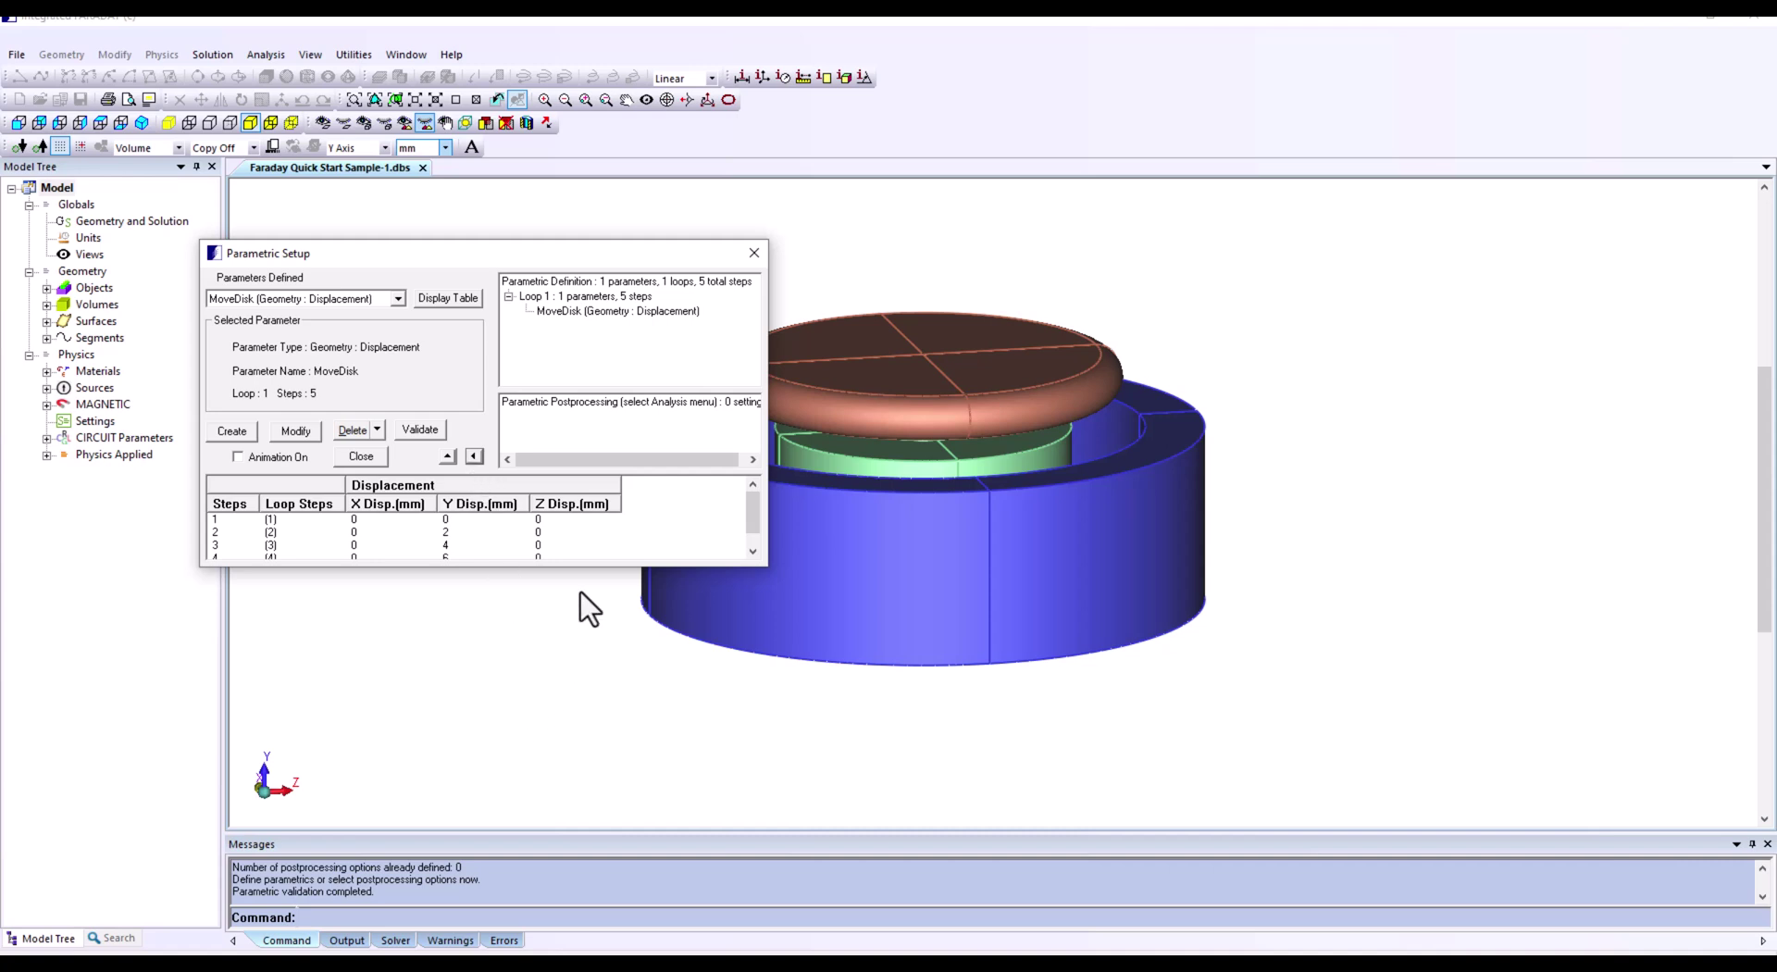
left_click_drag(579, 568, 592, 619)
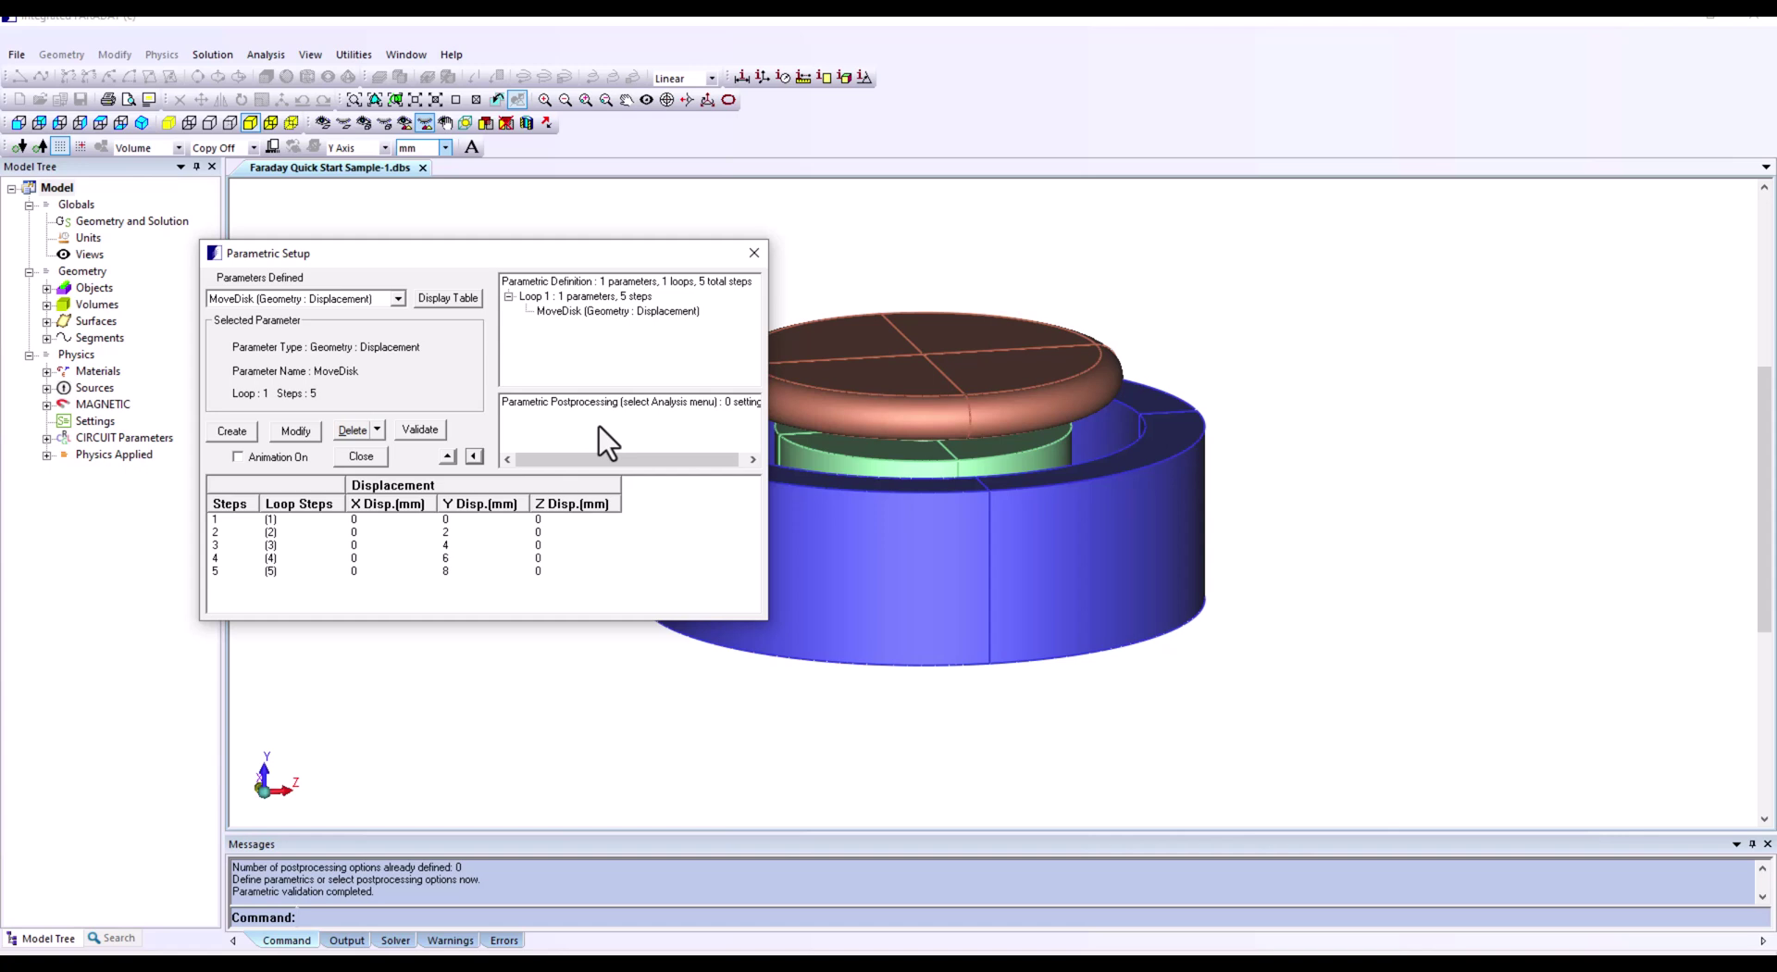
- Review the plot option for saving model display data with each plotting step in the output definitions
left_click(266, 55)
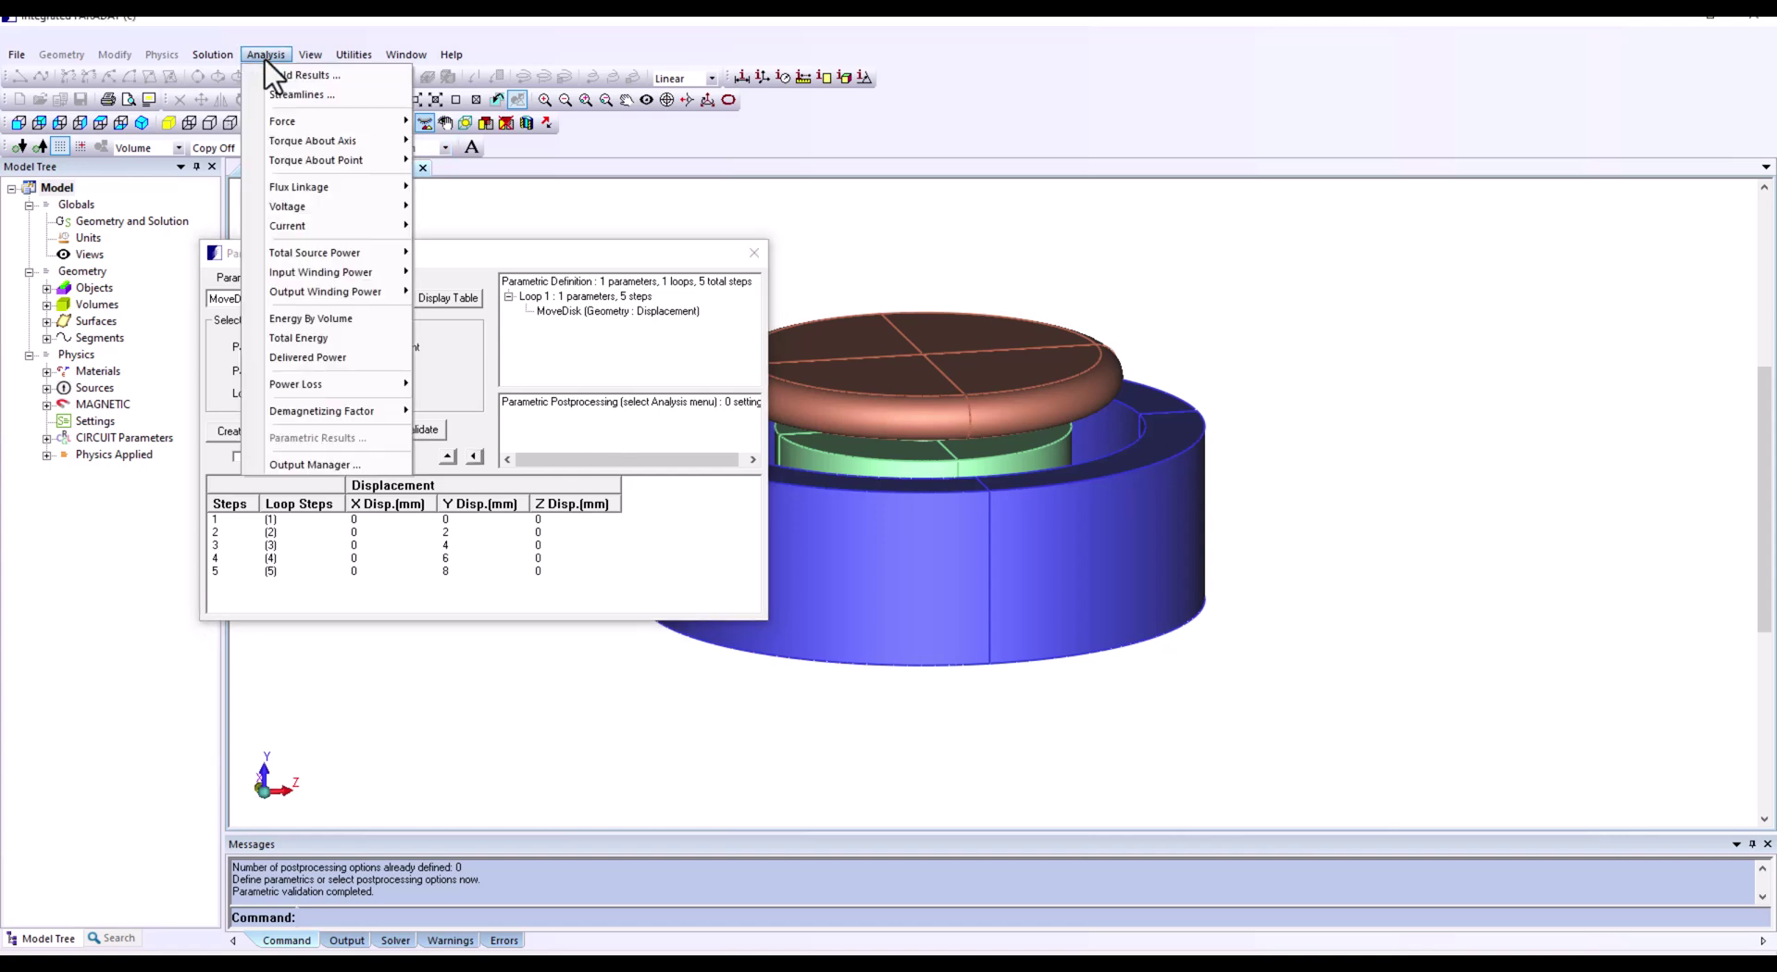
mouse_move(215, 59)
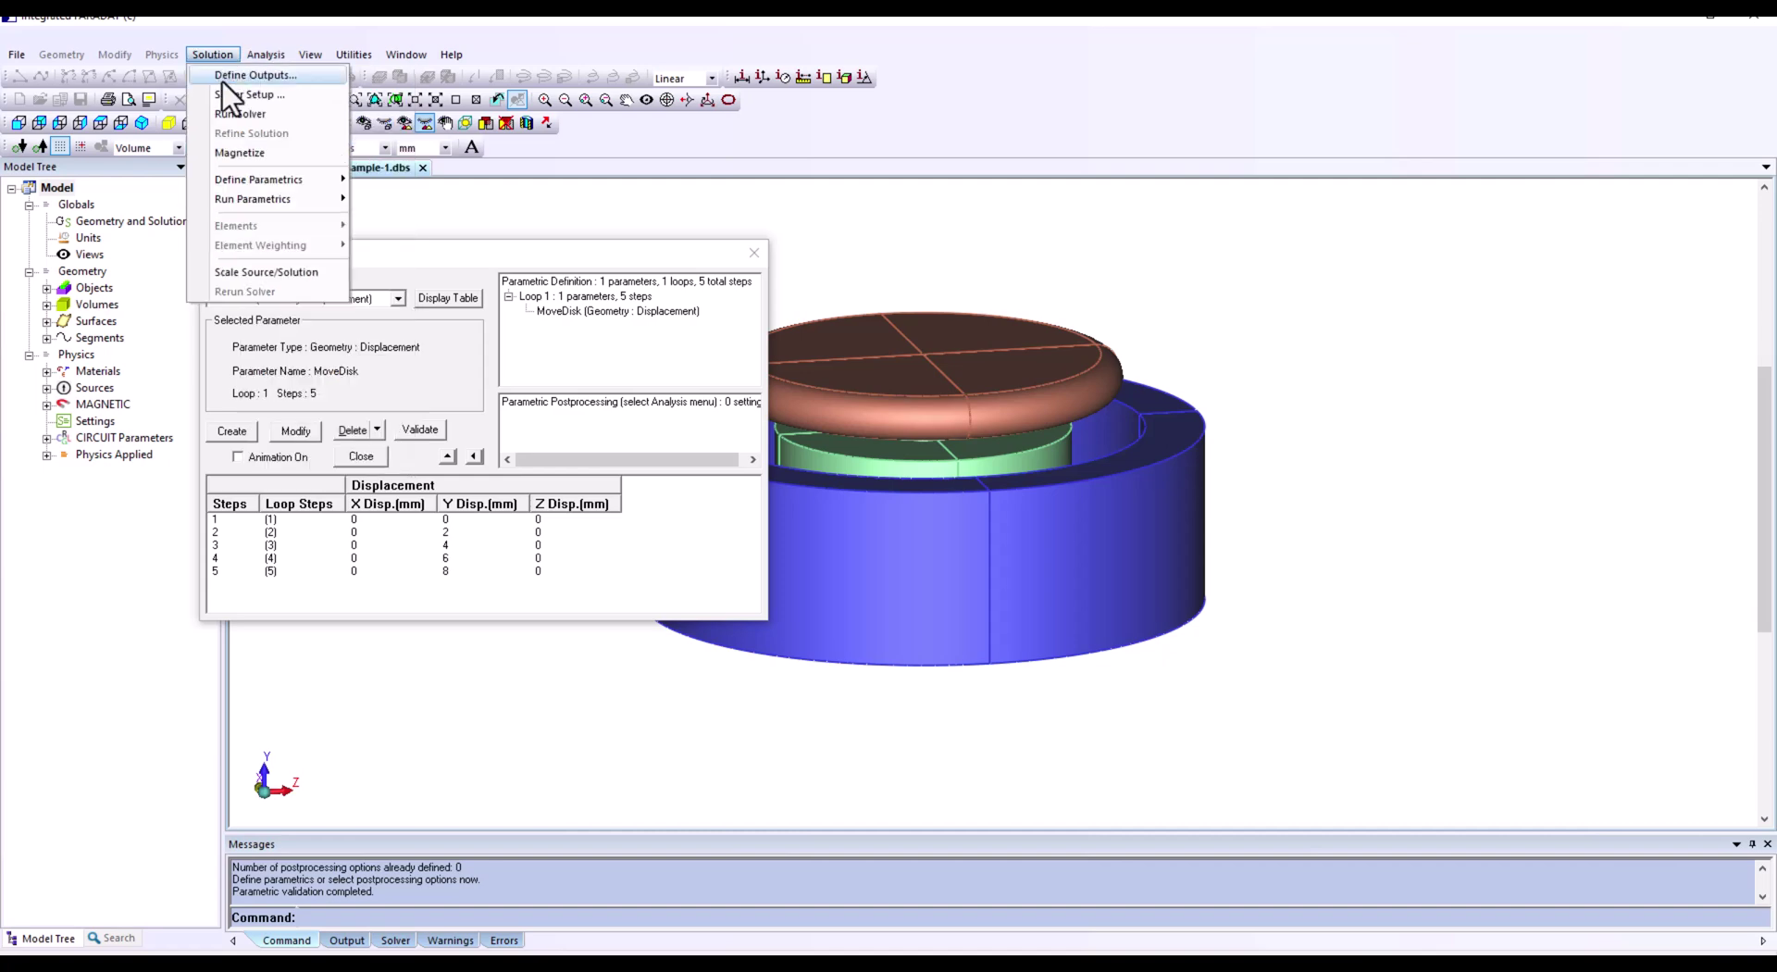
left_click(222, 78)
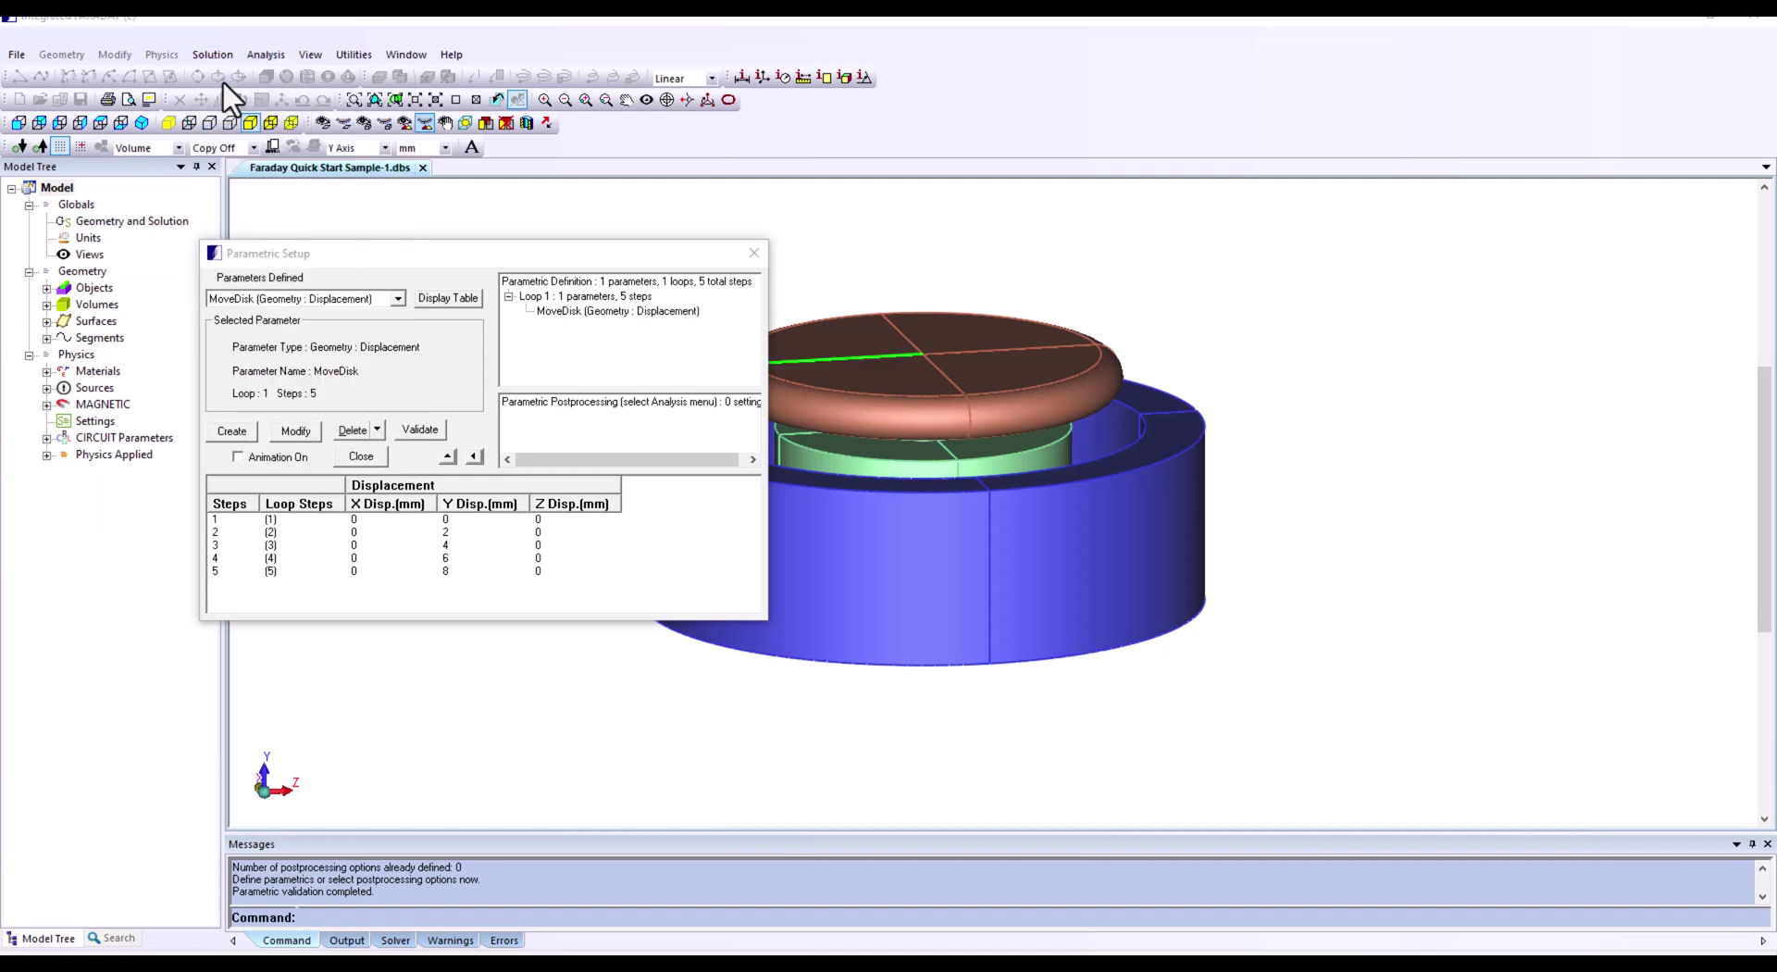
left_click(307, 325)
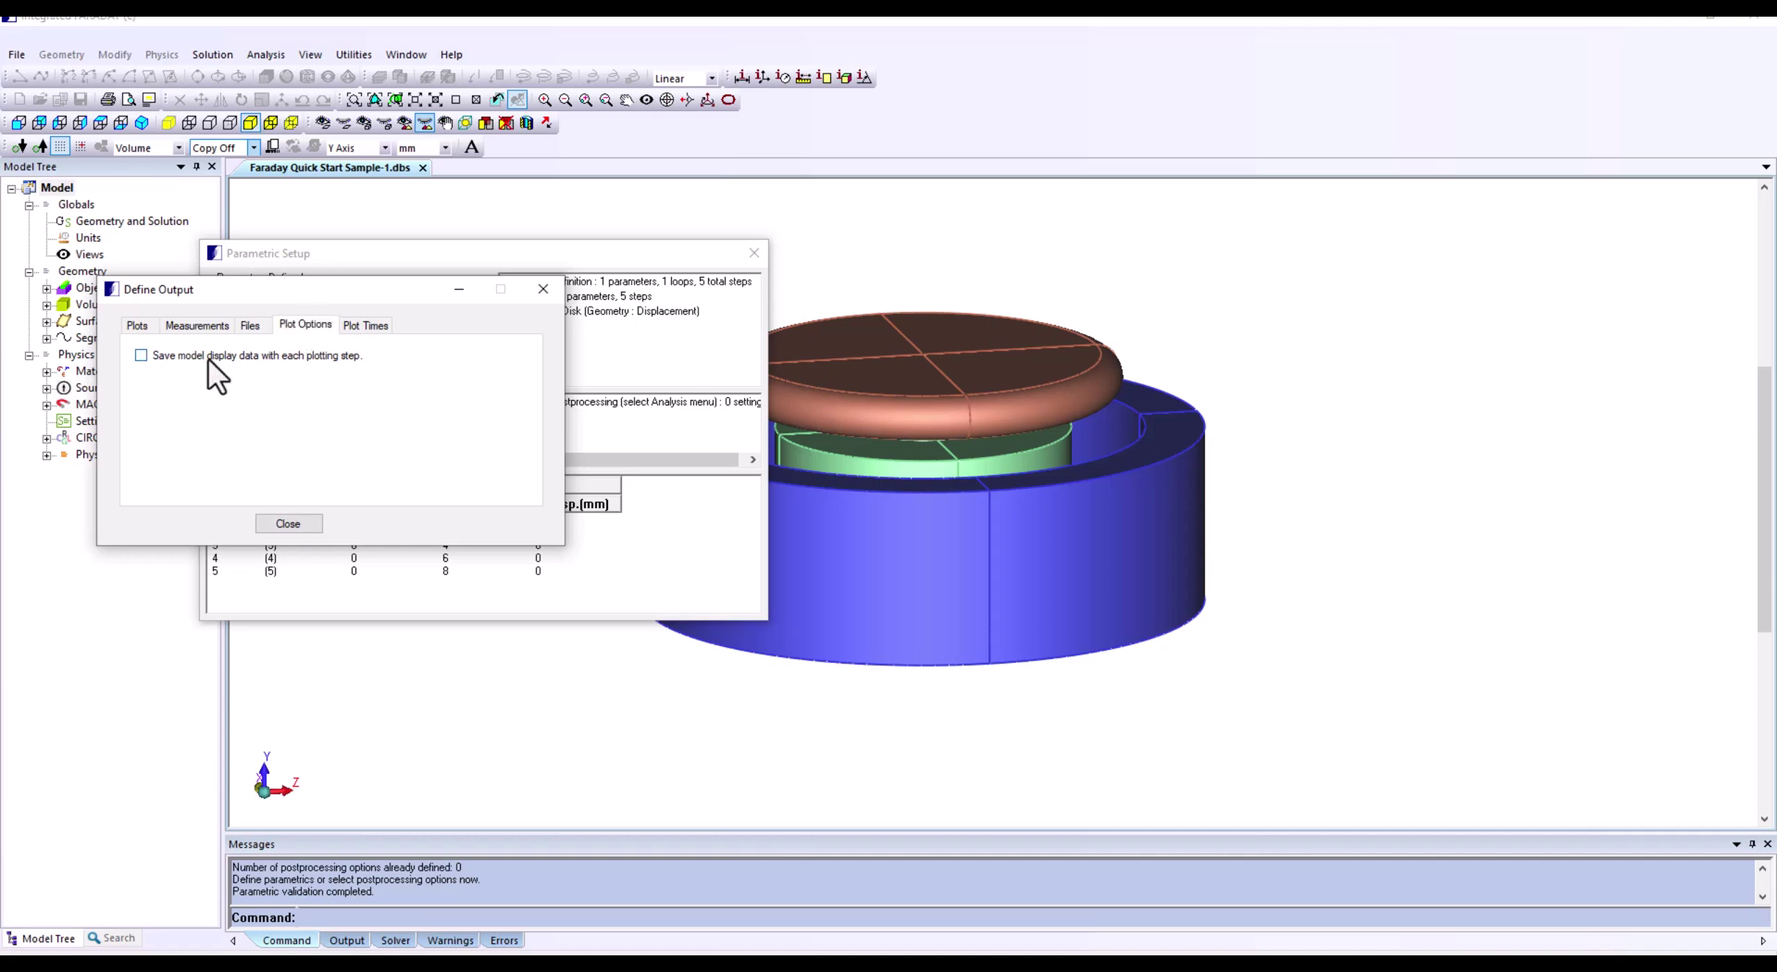
left_click(289, 523)
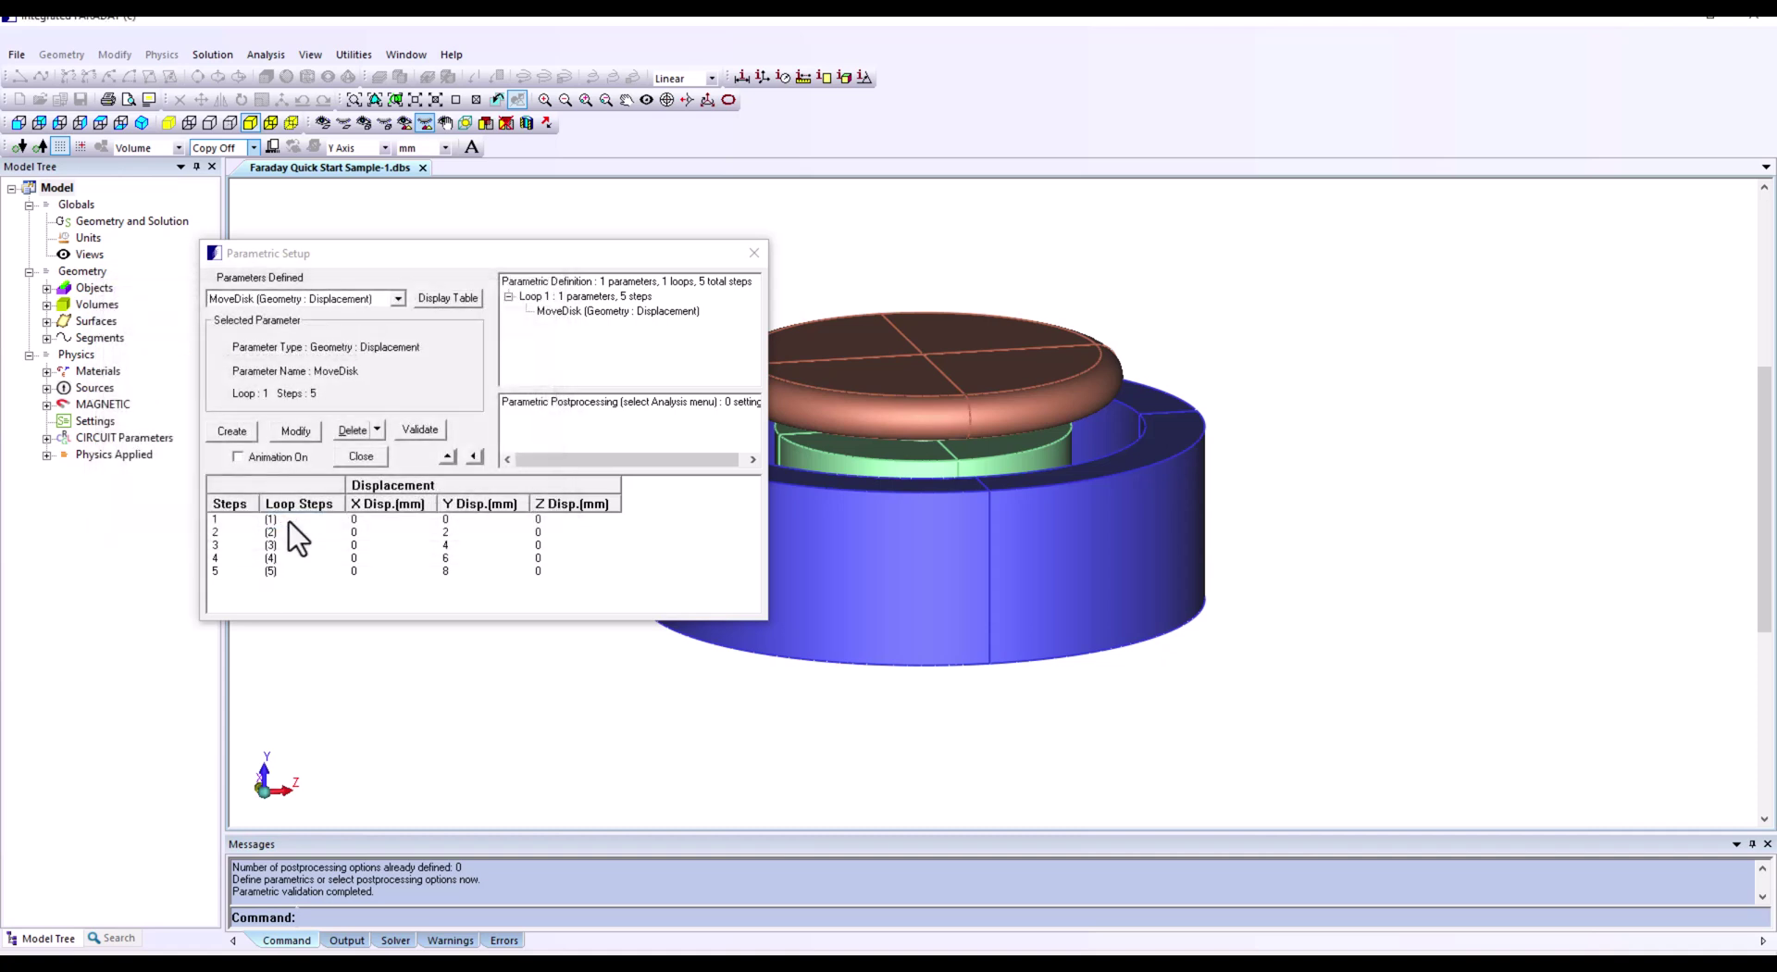
- Save the model as Faraday Quick Start Sample-1parametrics.dbs and run the parametric analysis into Faraday Quick Start Sample-2 resultsparametrics.dbs
left_click(753, 252)
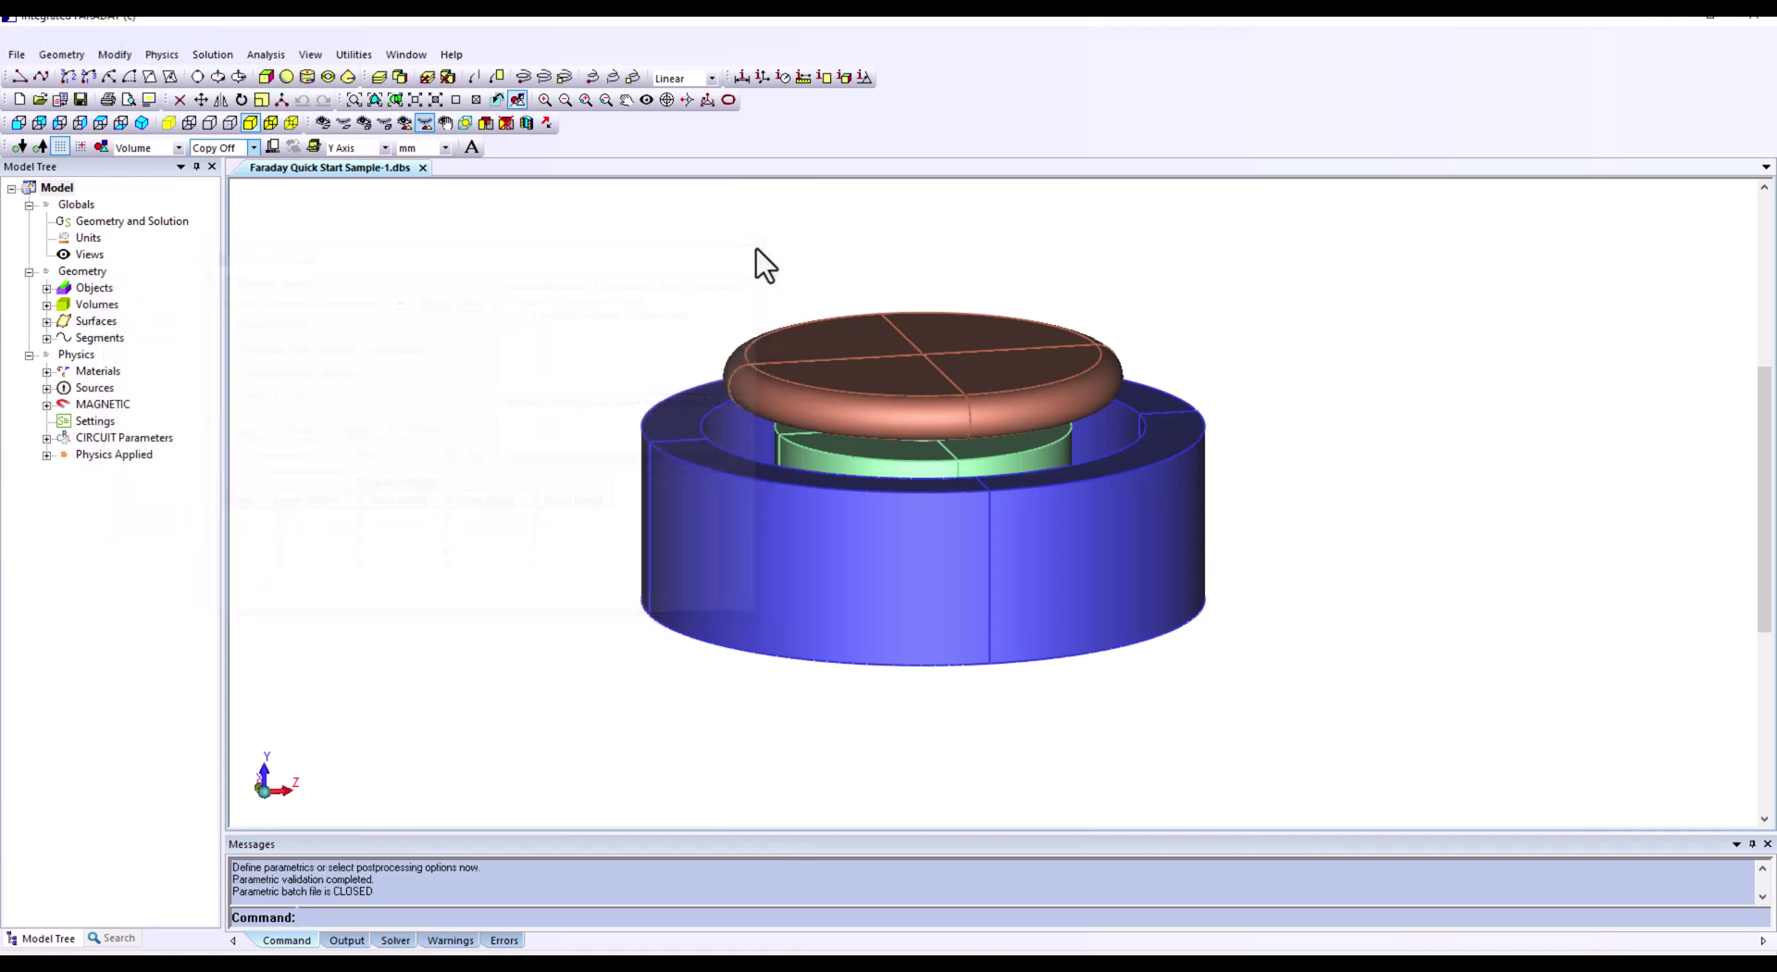
left_click(81, 99)
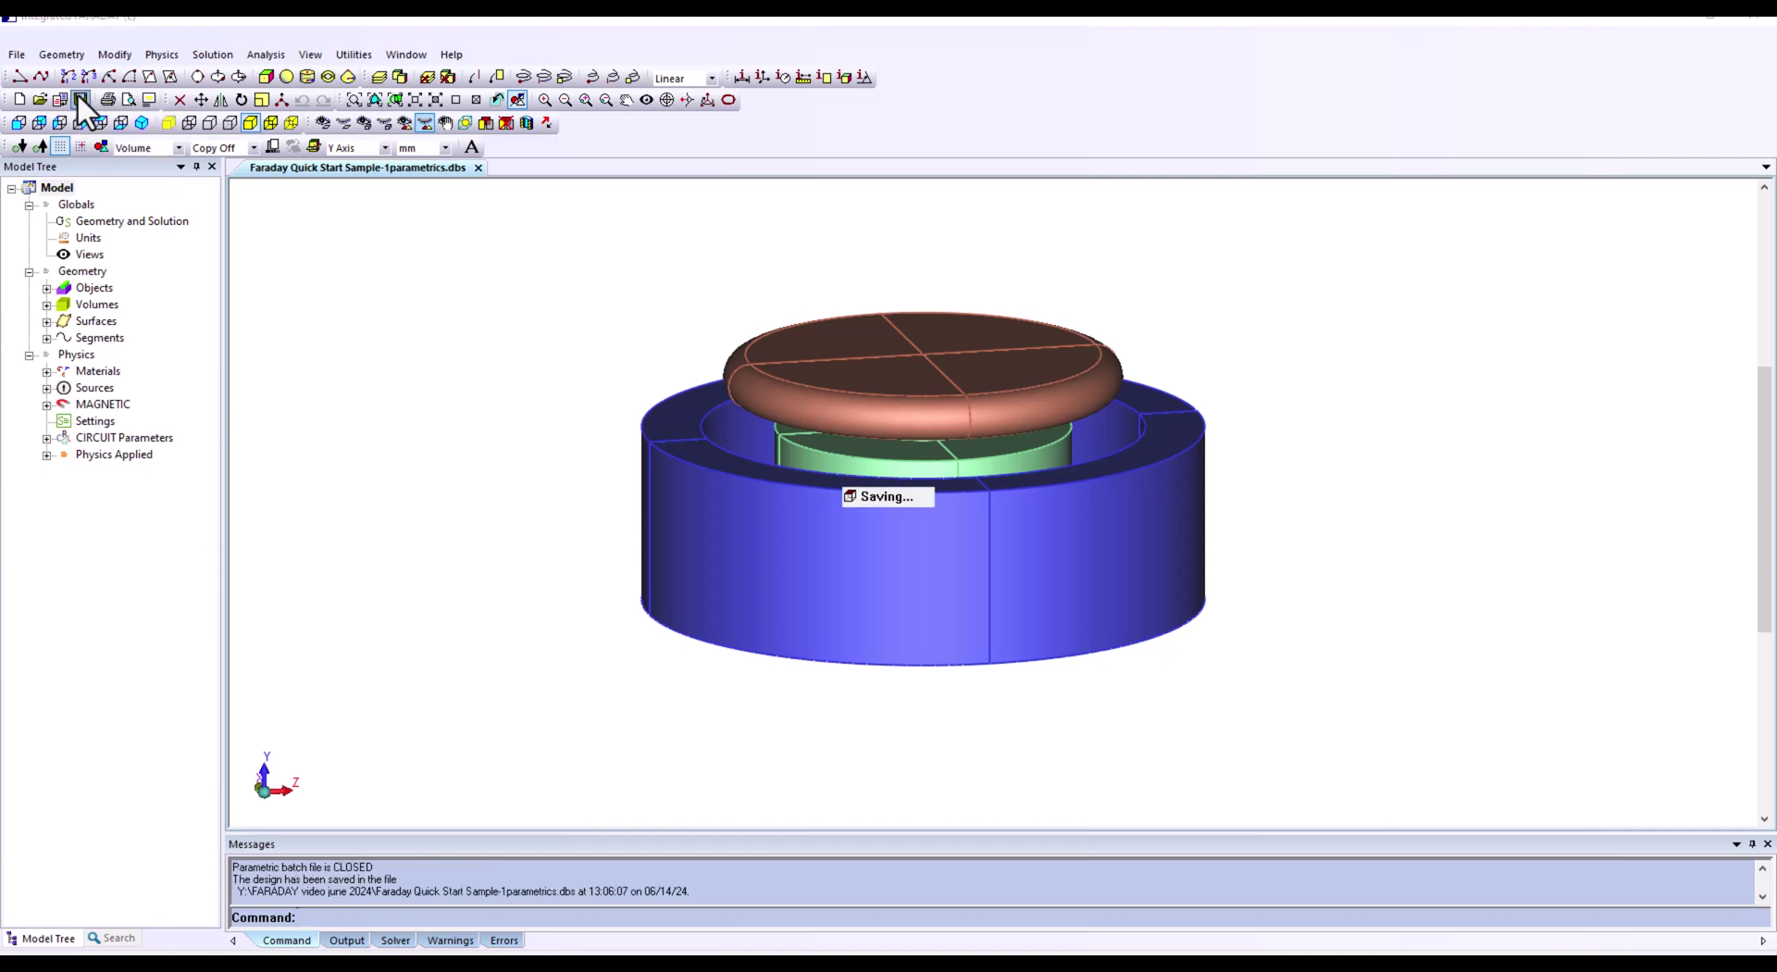
left_click(212, 55)
mouse_move(241, 205)
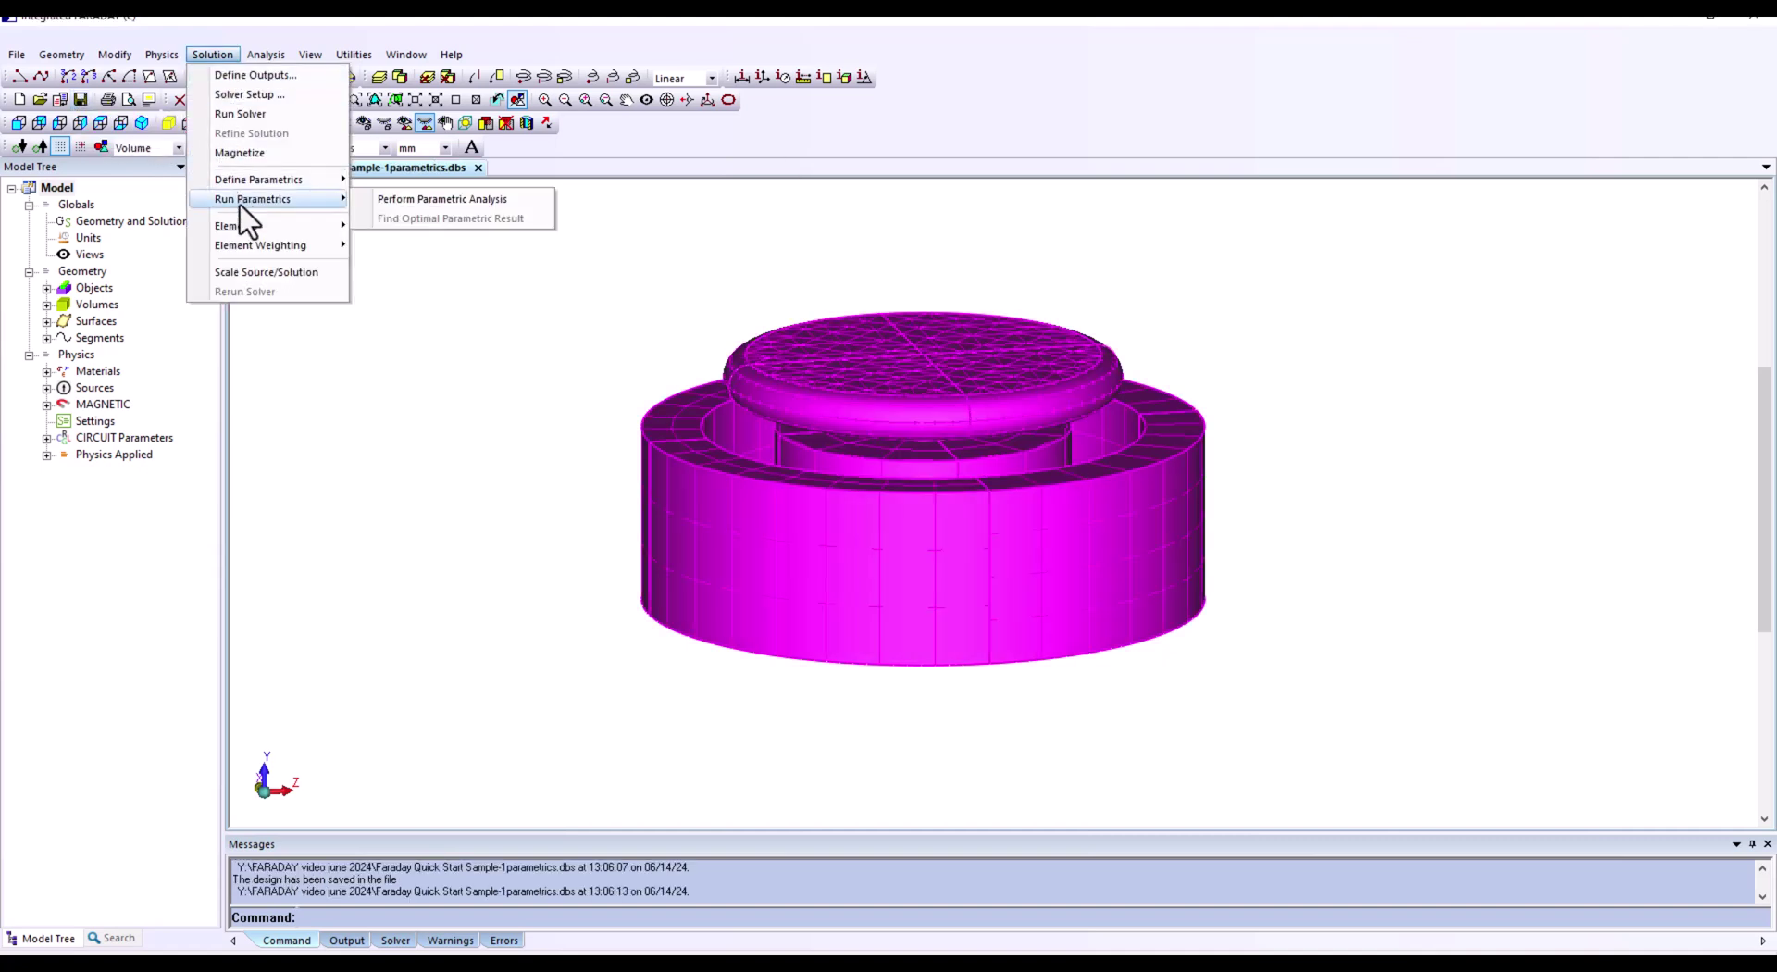
left_click(452, 203)
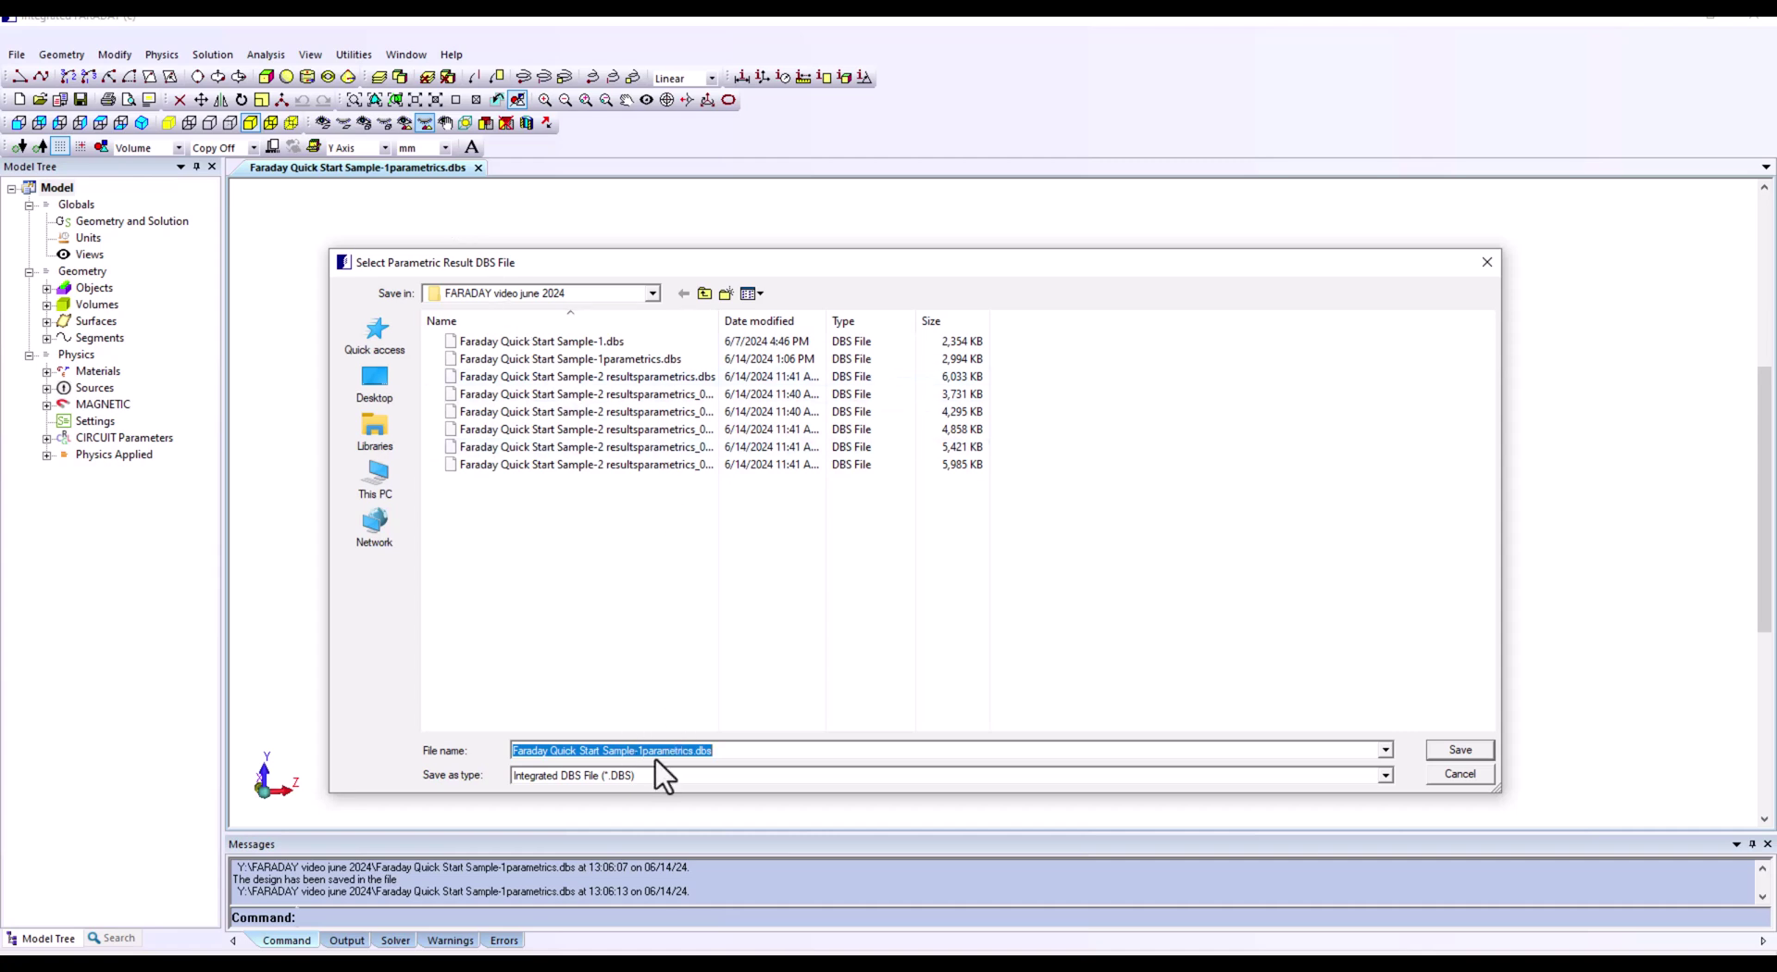
left_click(645, 377)
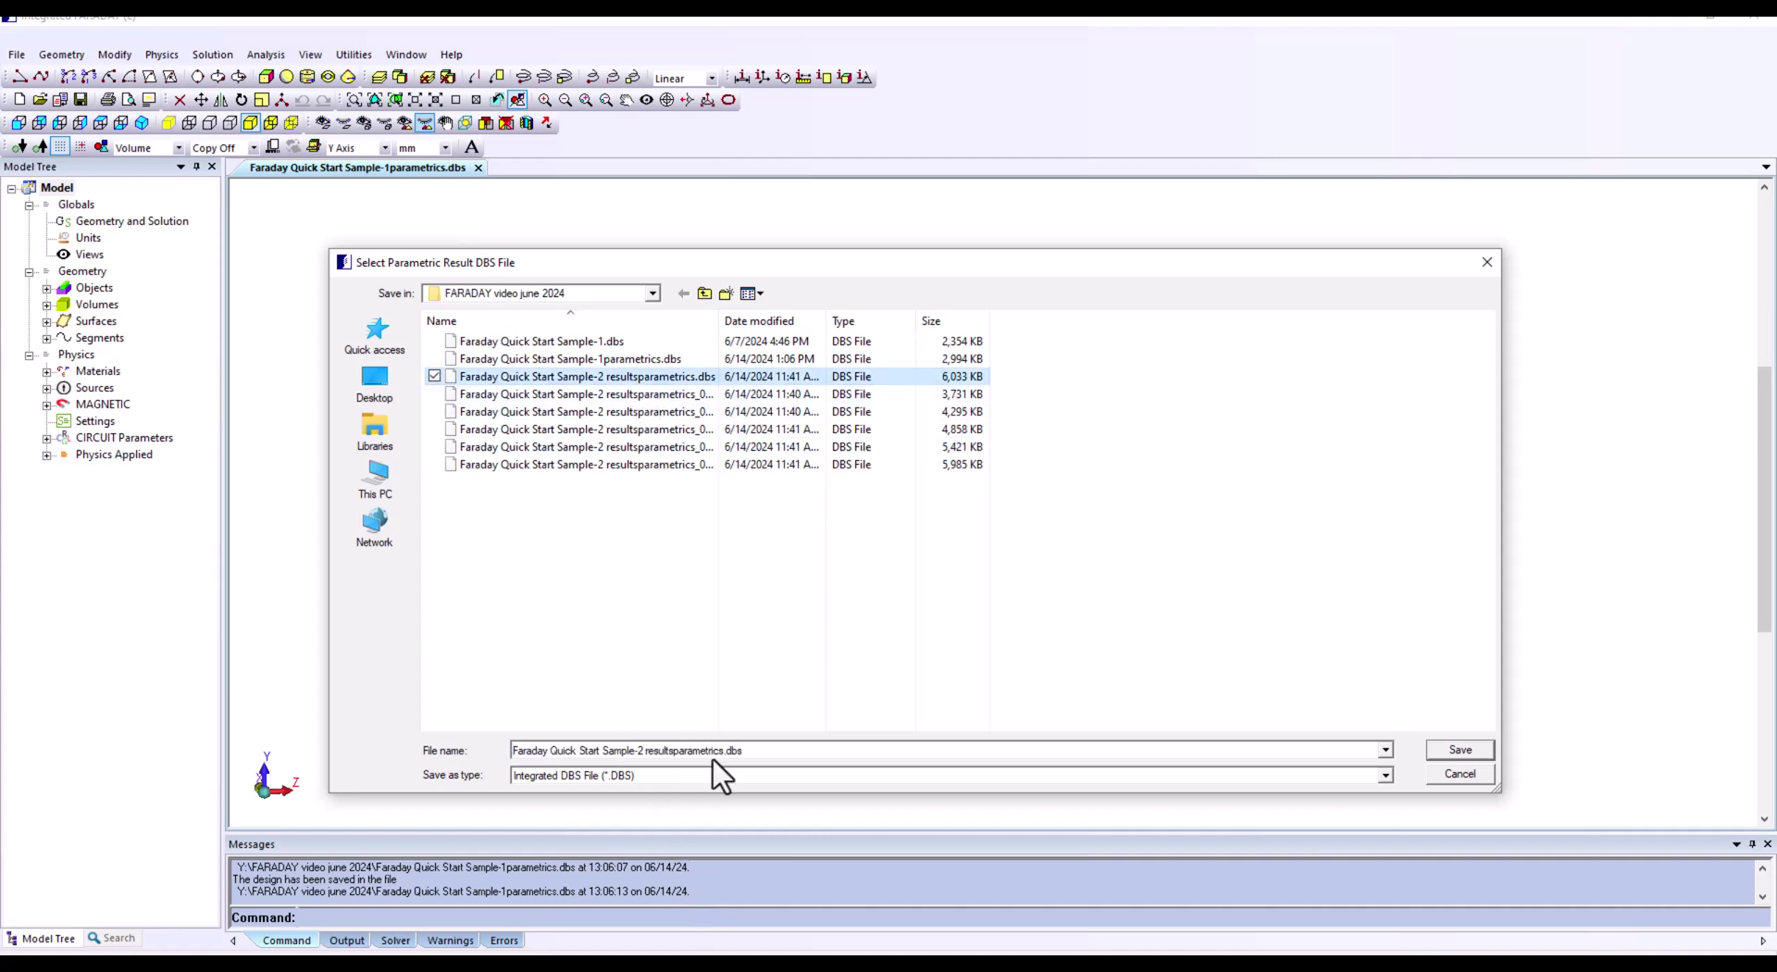
left_click(1459, 749)
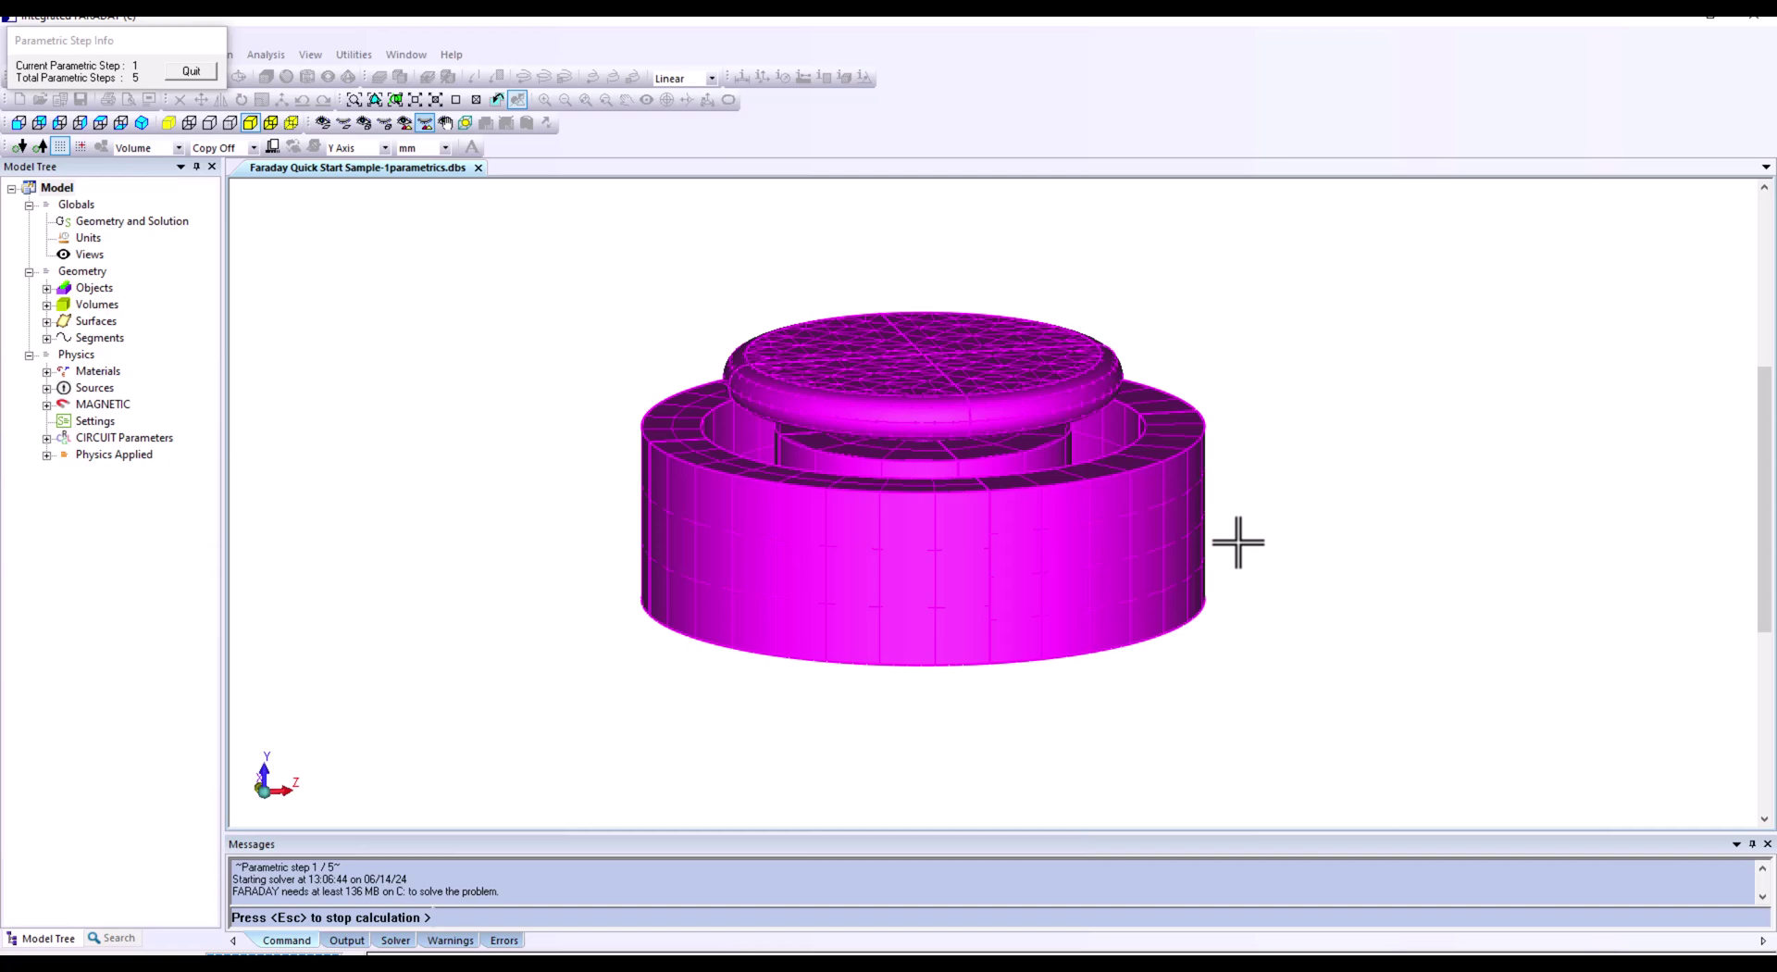
left_click_drag(143, 57, 438, 454)
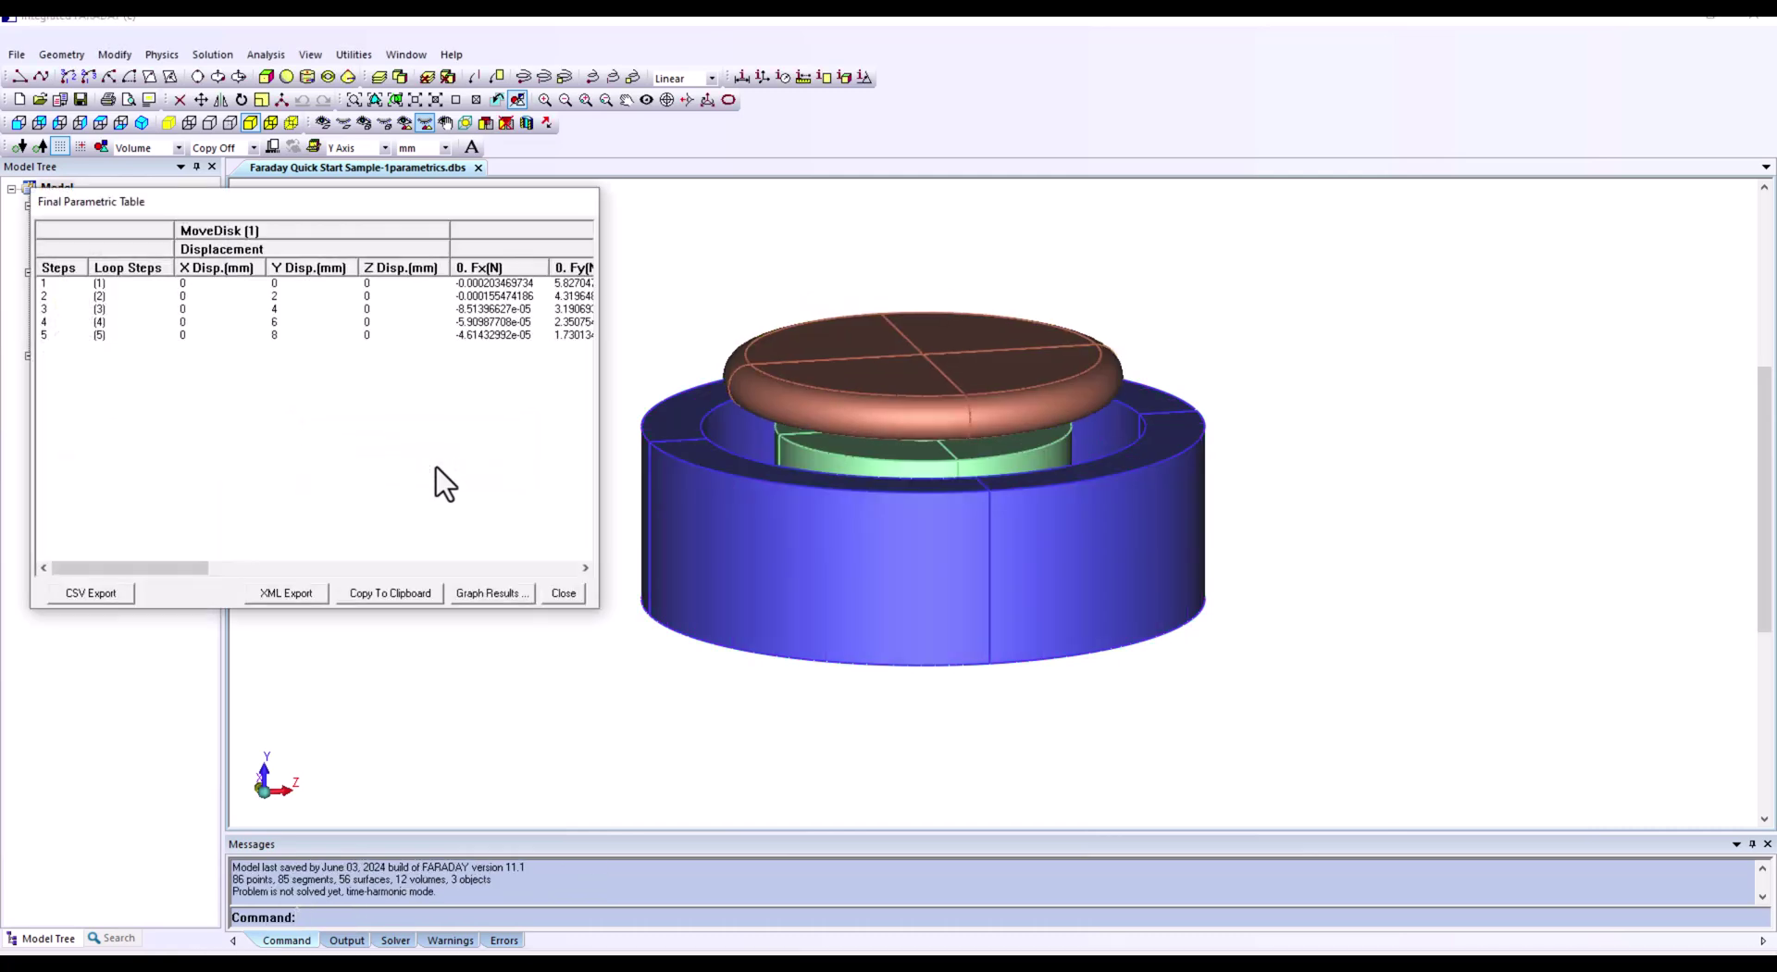
- Graph the parametric results with Fy(kg) against the MoveDisk displacement, and close the graph settings and results table
left_click(494, 592)
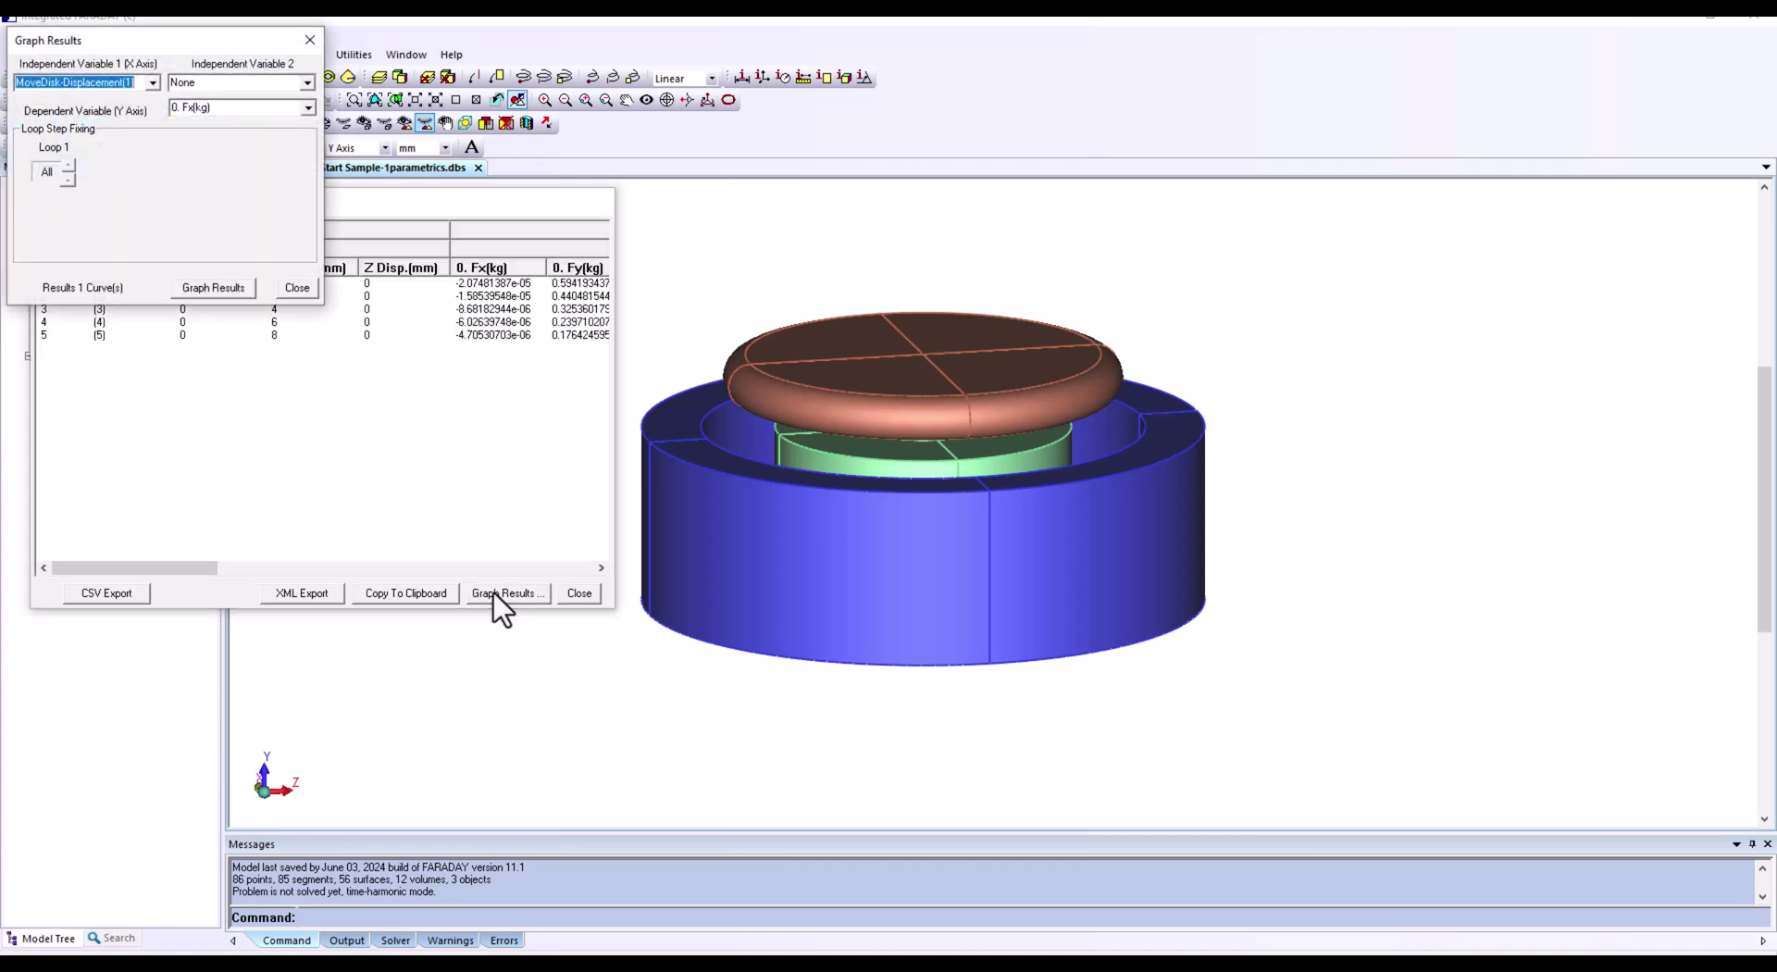
left_click_drag(137, 41, 336, 211)
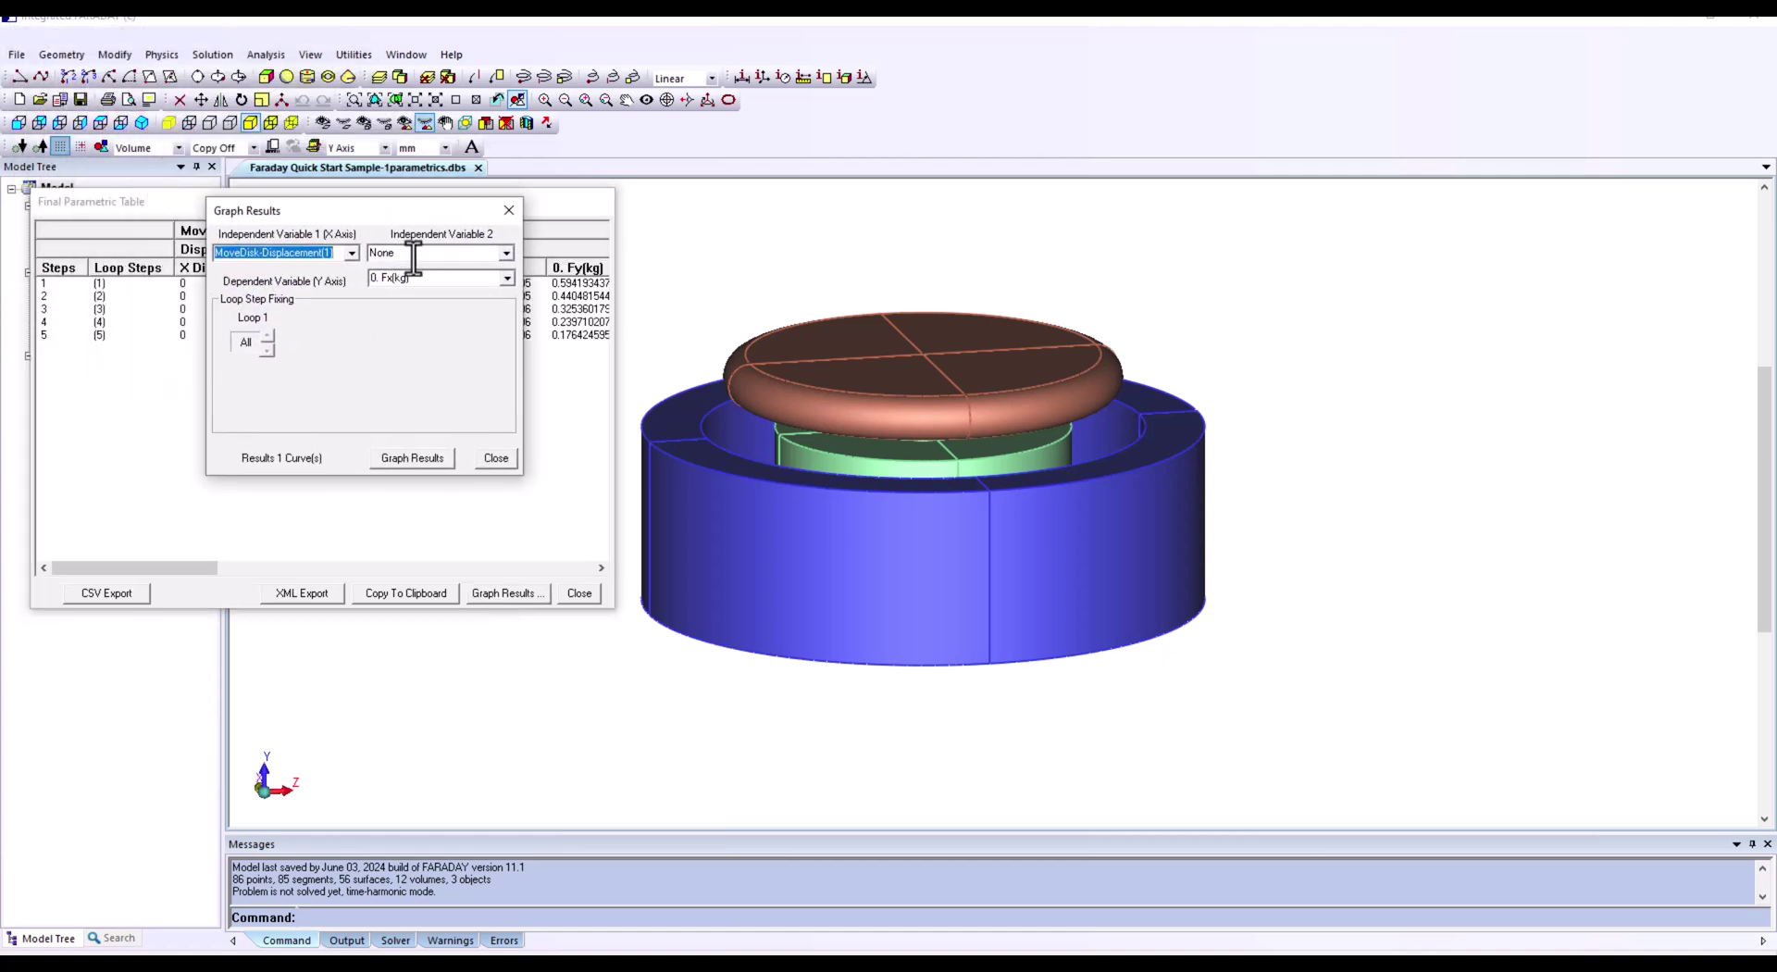
left_click(508, 278)
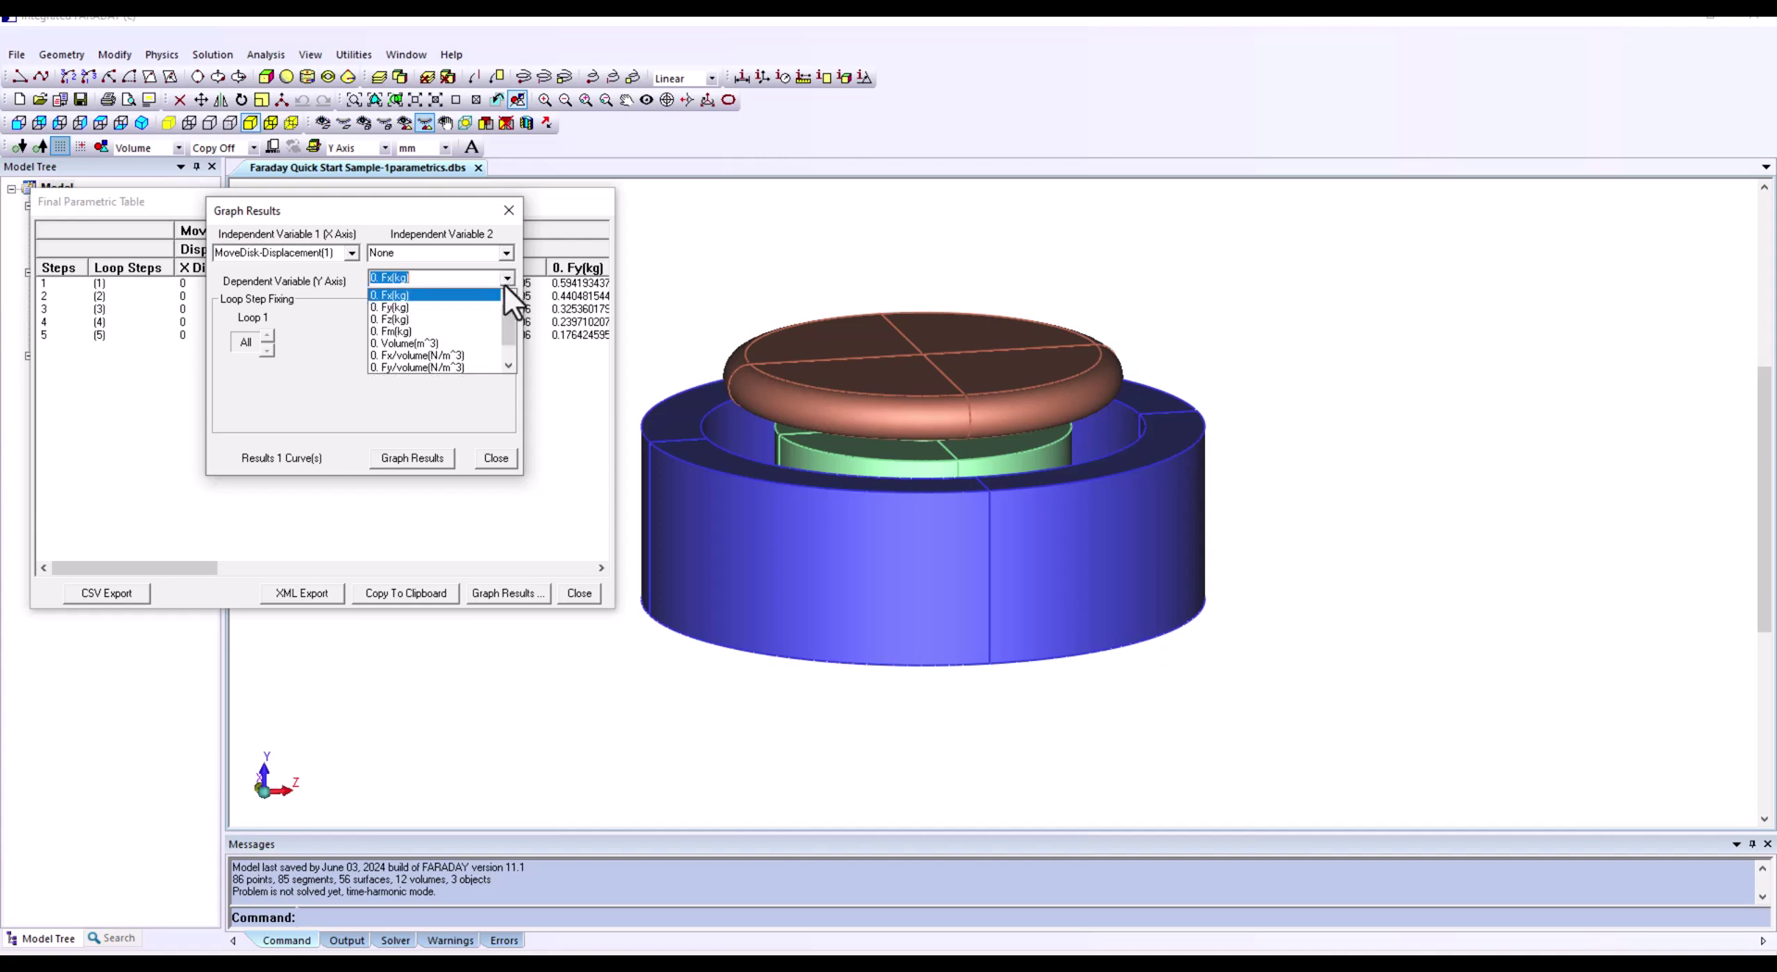
left_click(481, 310)
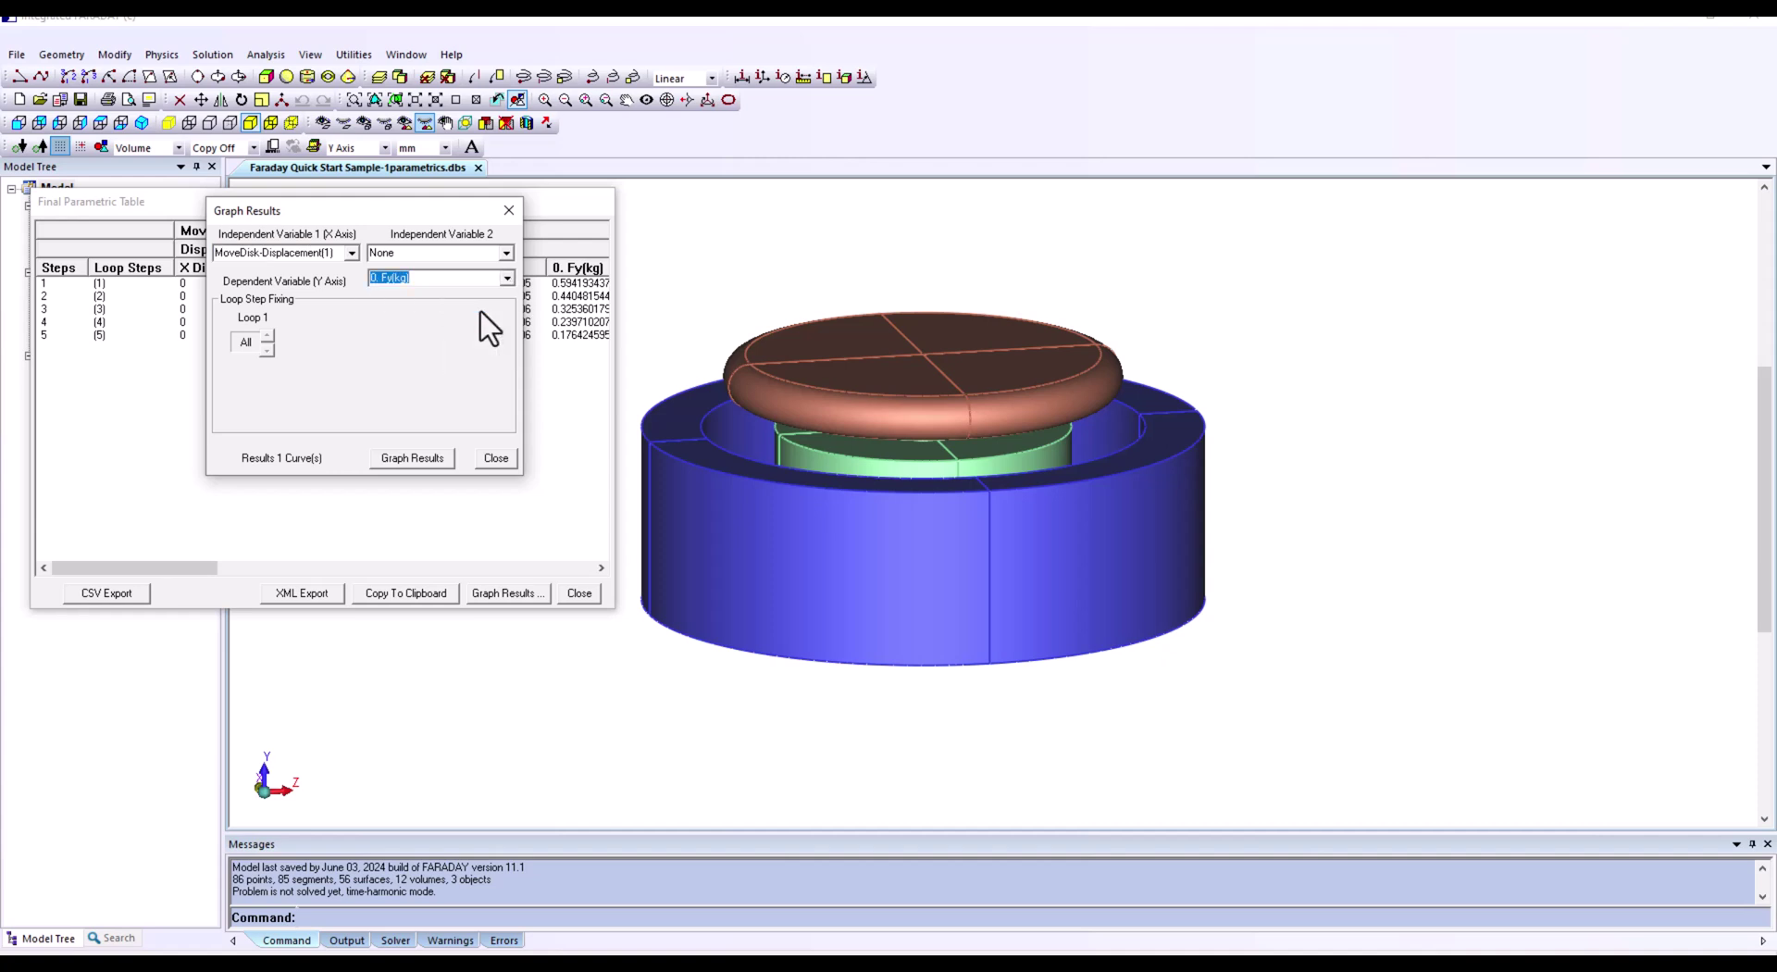
left_click(413, 460)
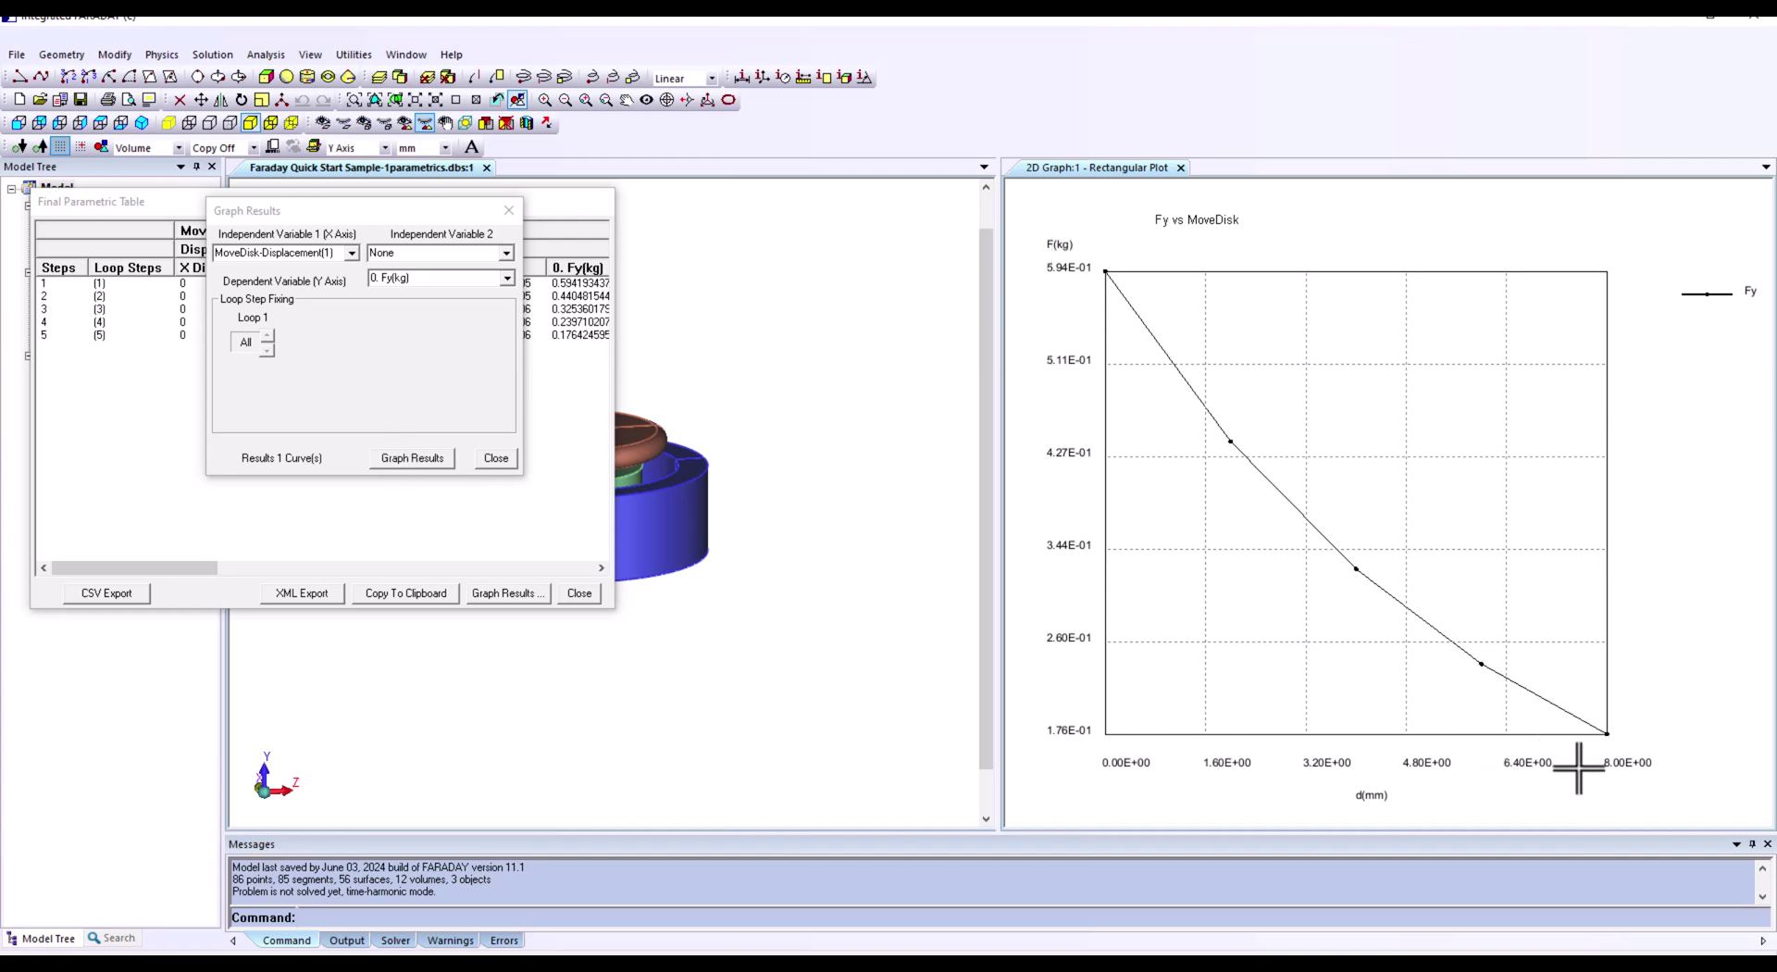
left_click(508, 210)
left_click(592, 602)
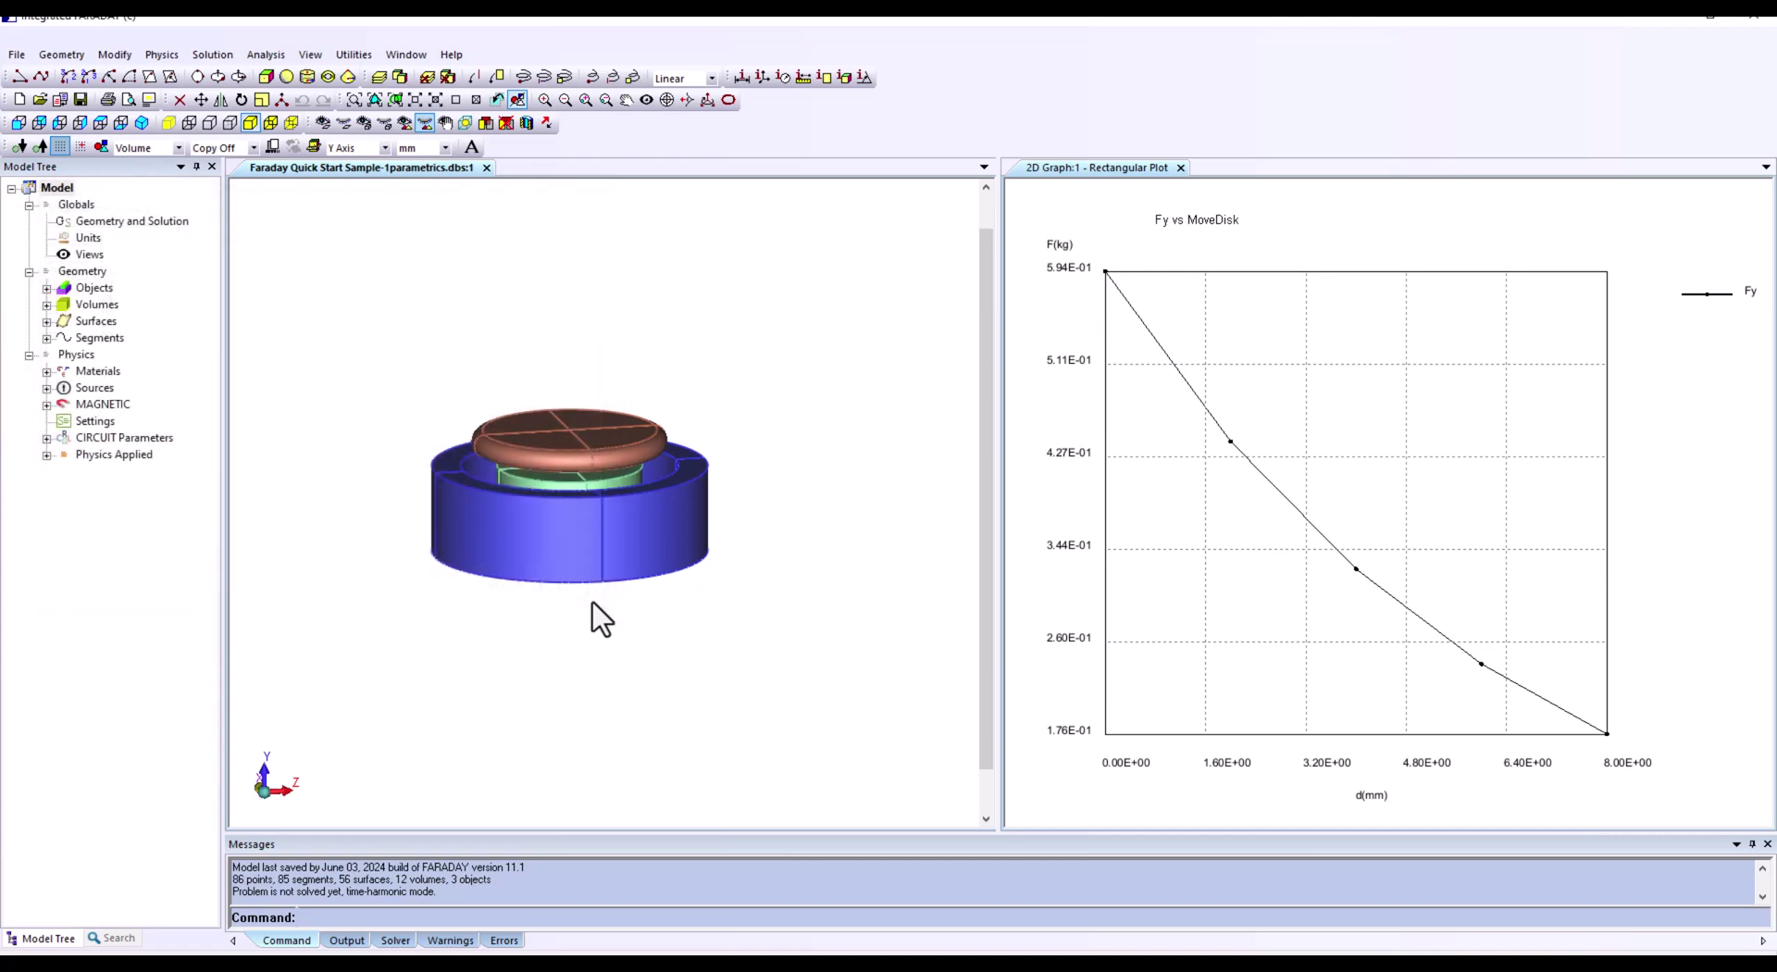
- Animate the contour and arrow plots over solution steps at the fastest speed, and open the AVI save dialog without saving
left_click(265, 55)
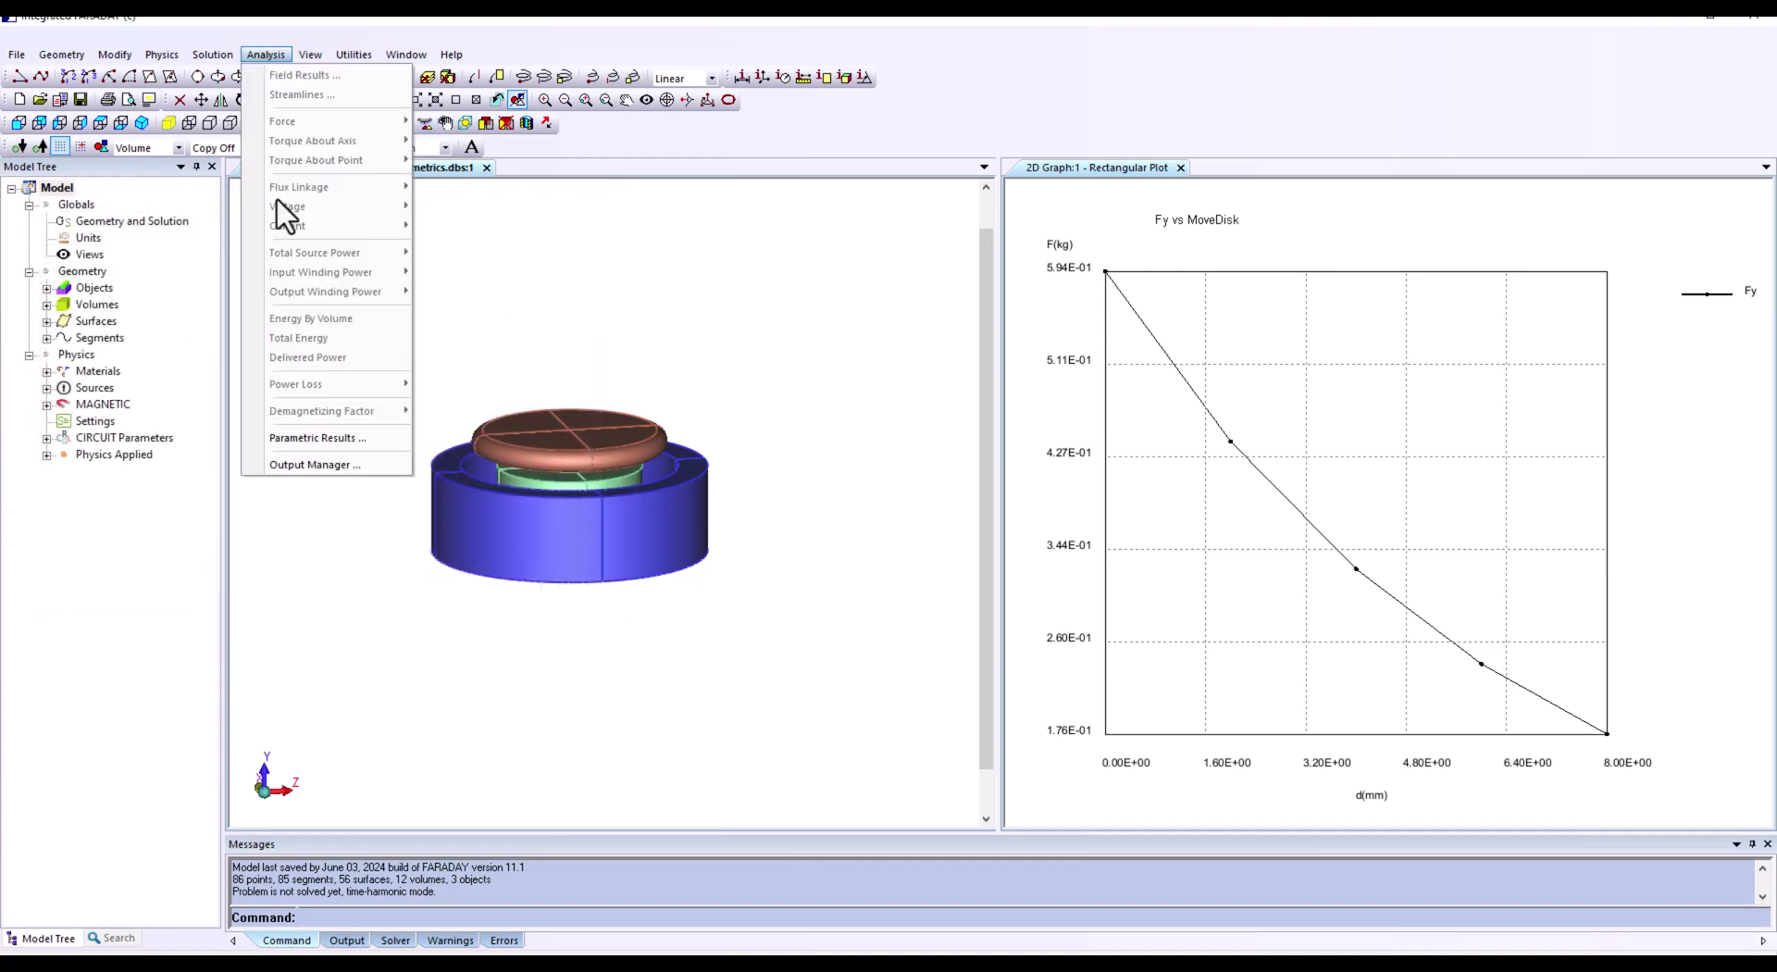
left_click(307, 467)
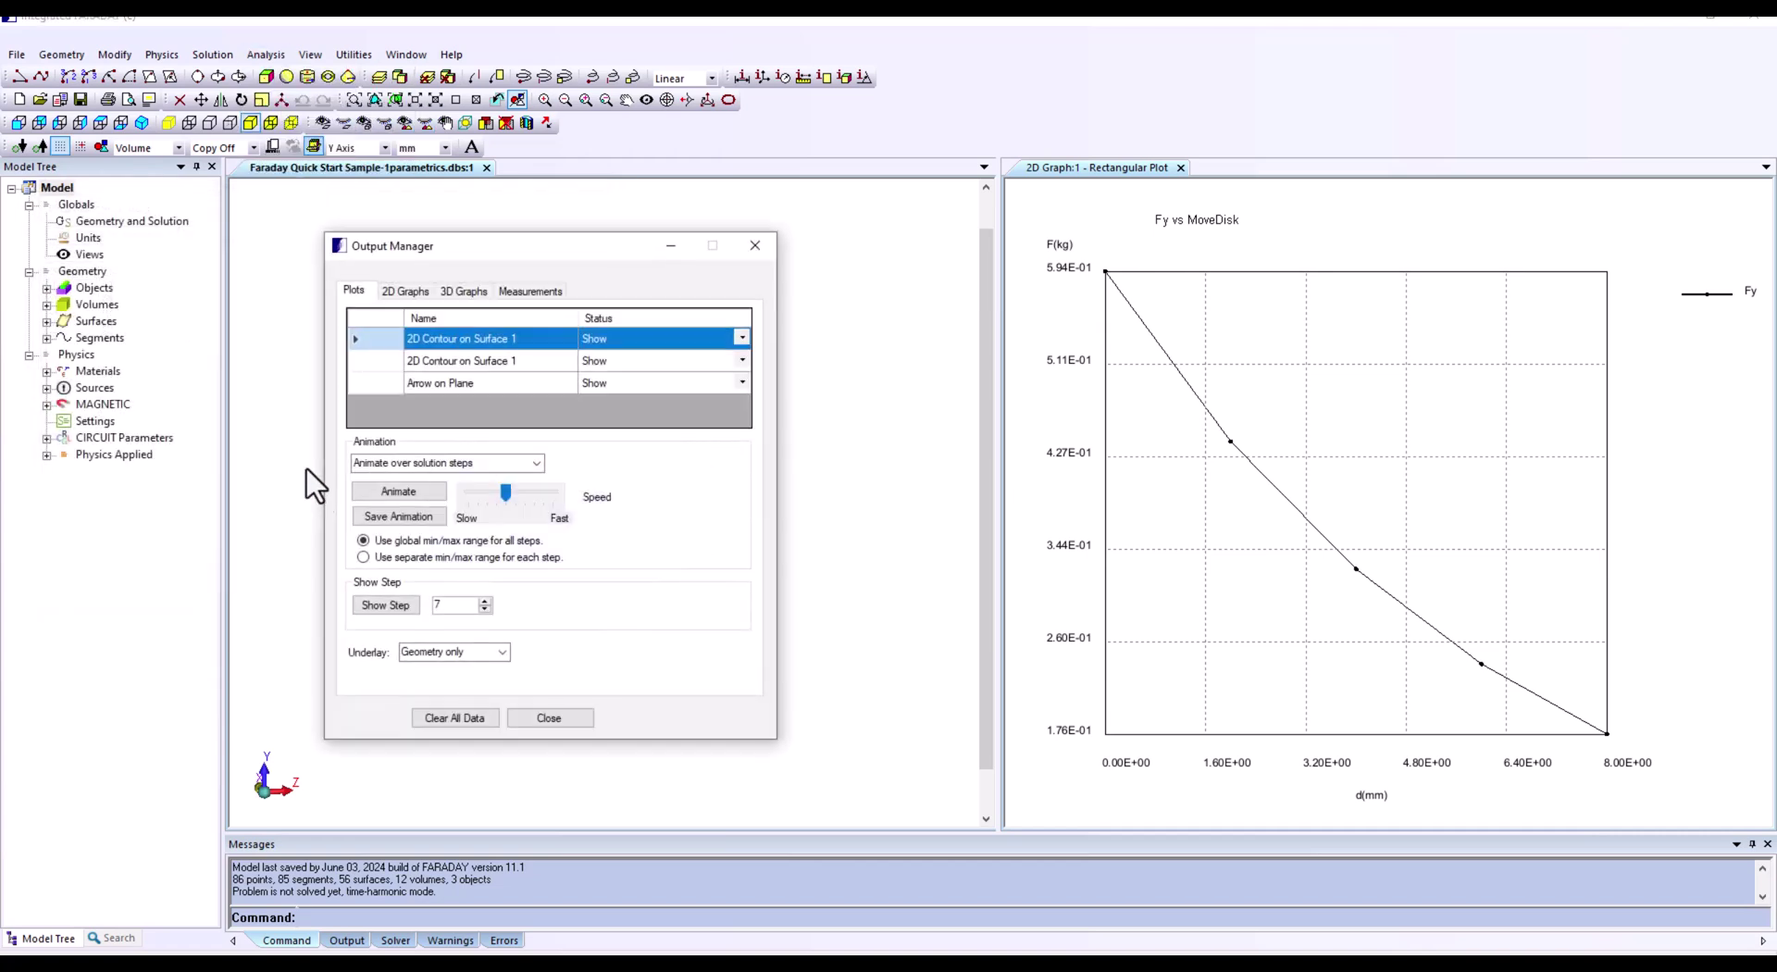
left_click_drag(505, 493, 577, 493)
left_click(409, 489)
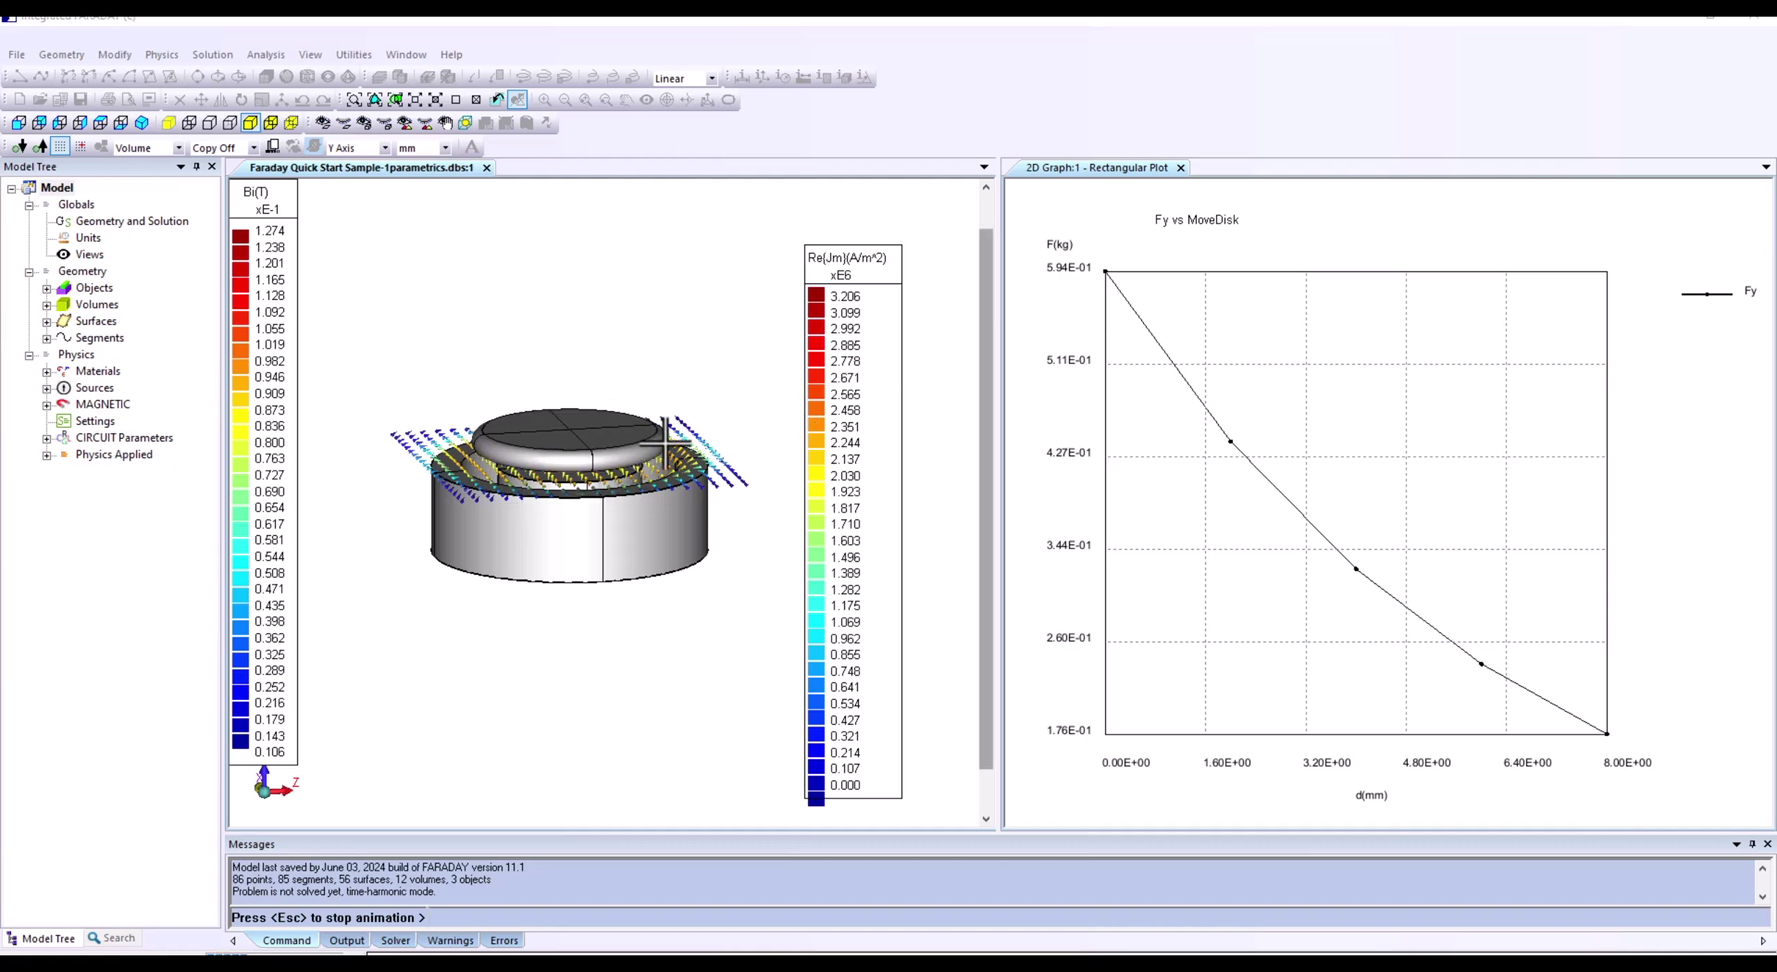
left_click(464, 912)
key("Escape")
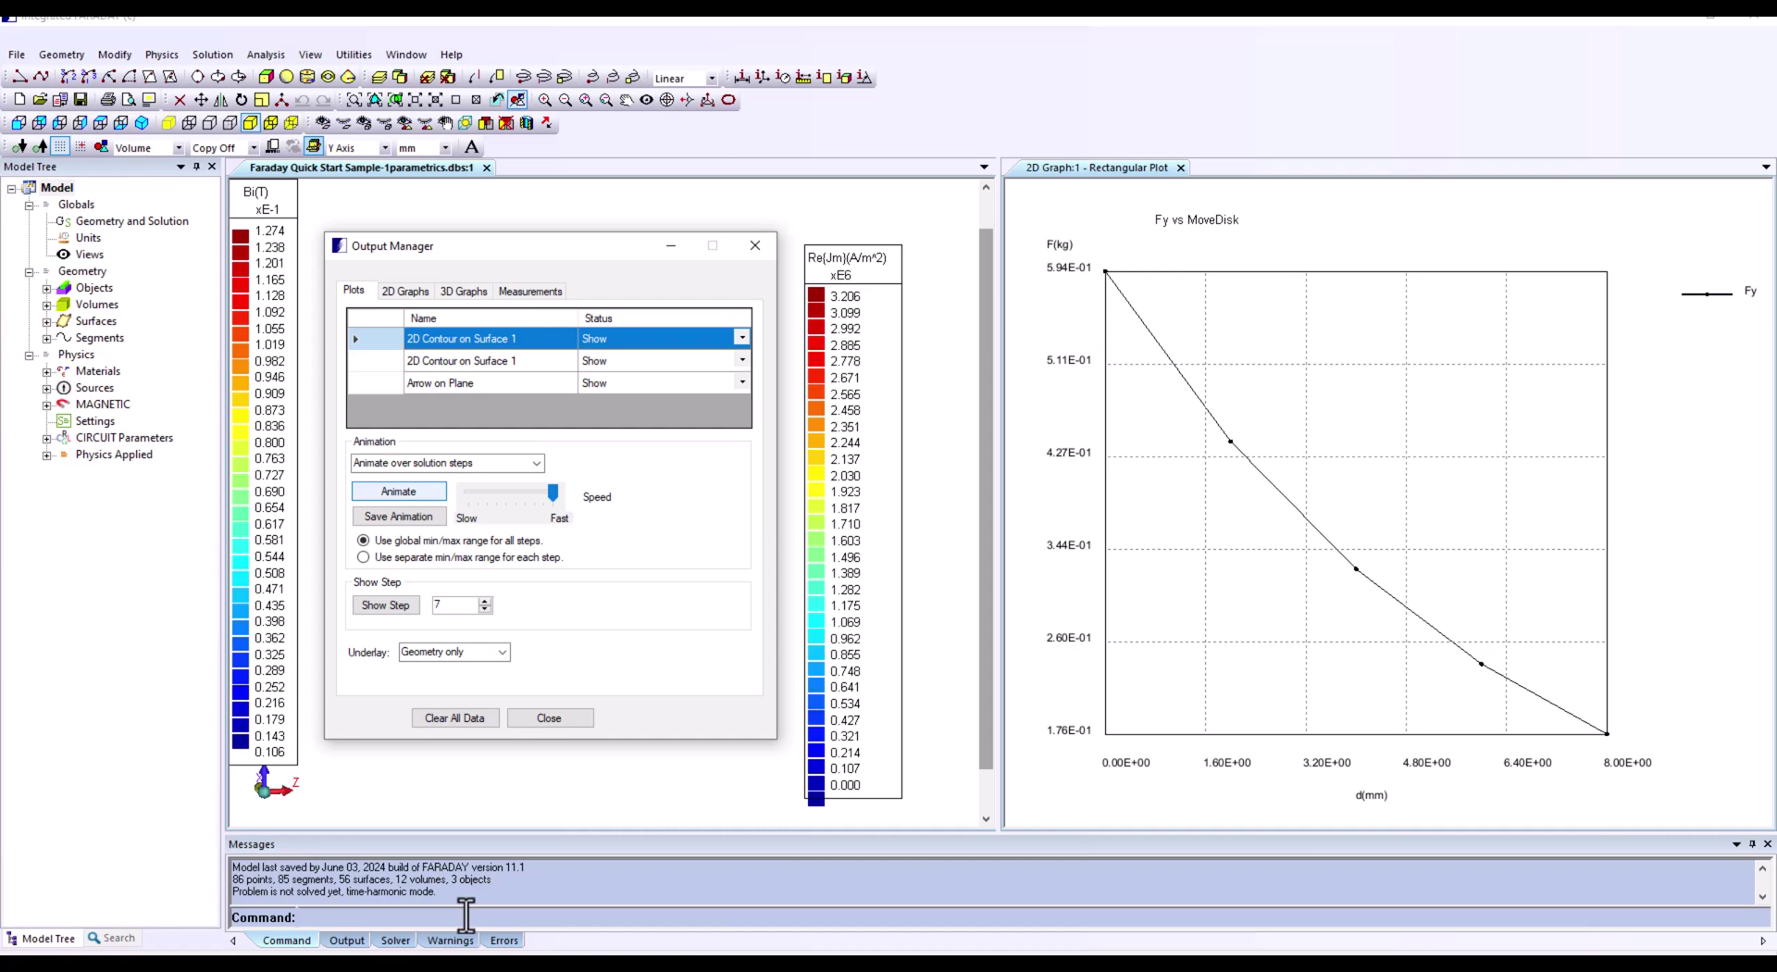
left_click(409, 522)
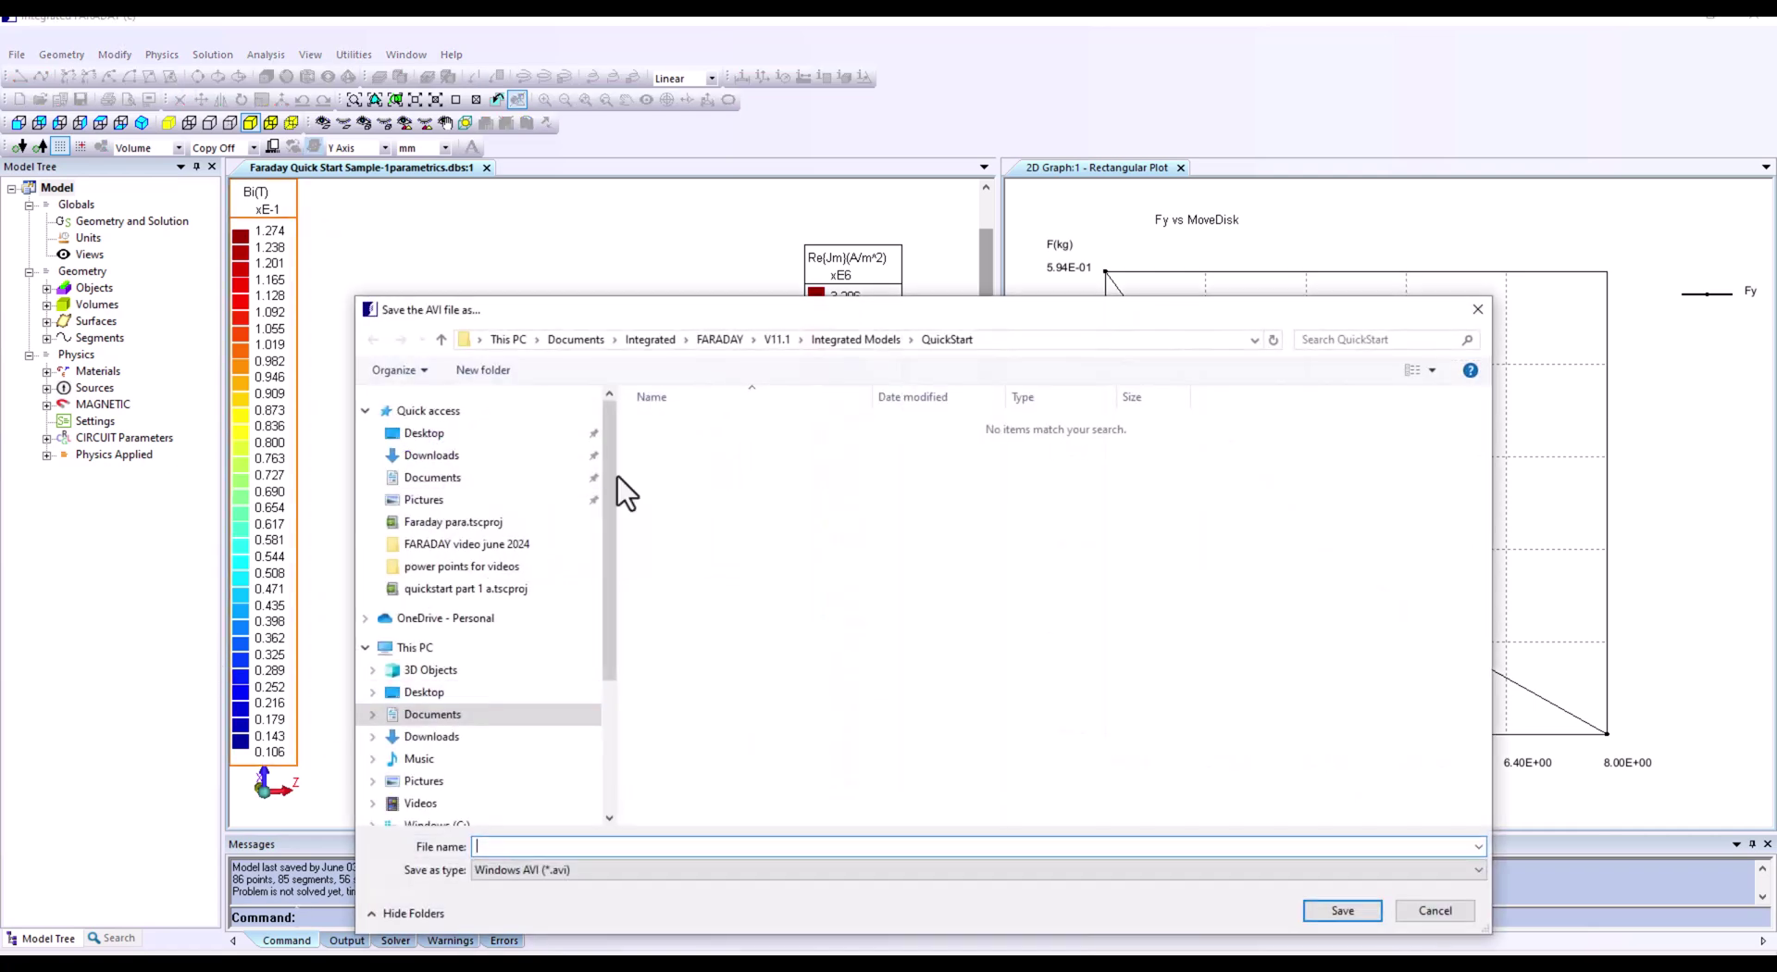
left_click(1471, 311)
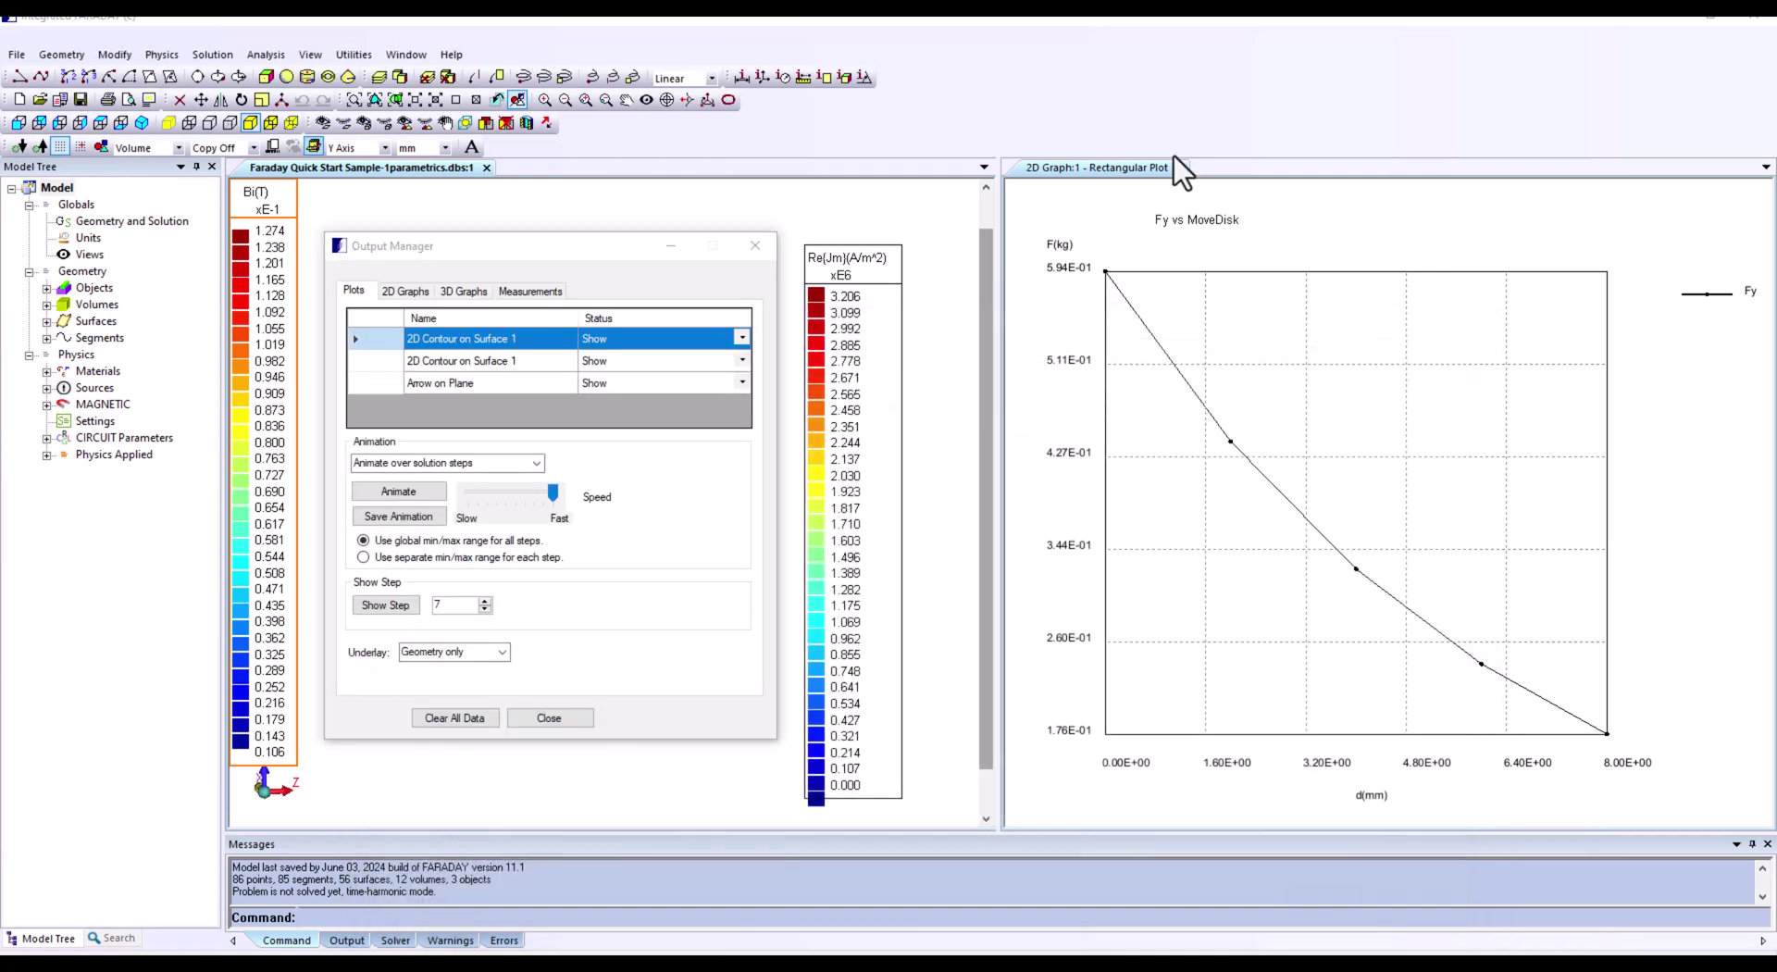
- Set the solution step to show to 5 in the Output Manager and clear all output data
left_click(487, 603)
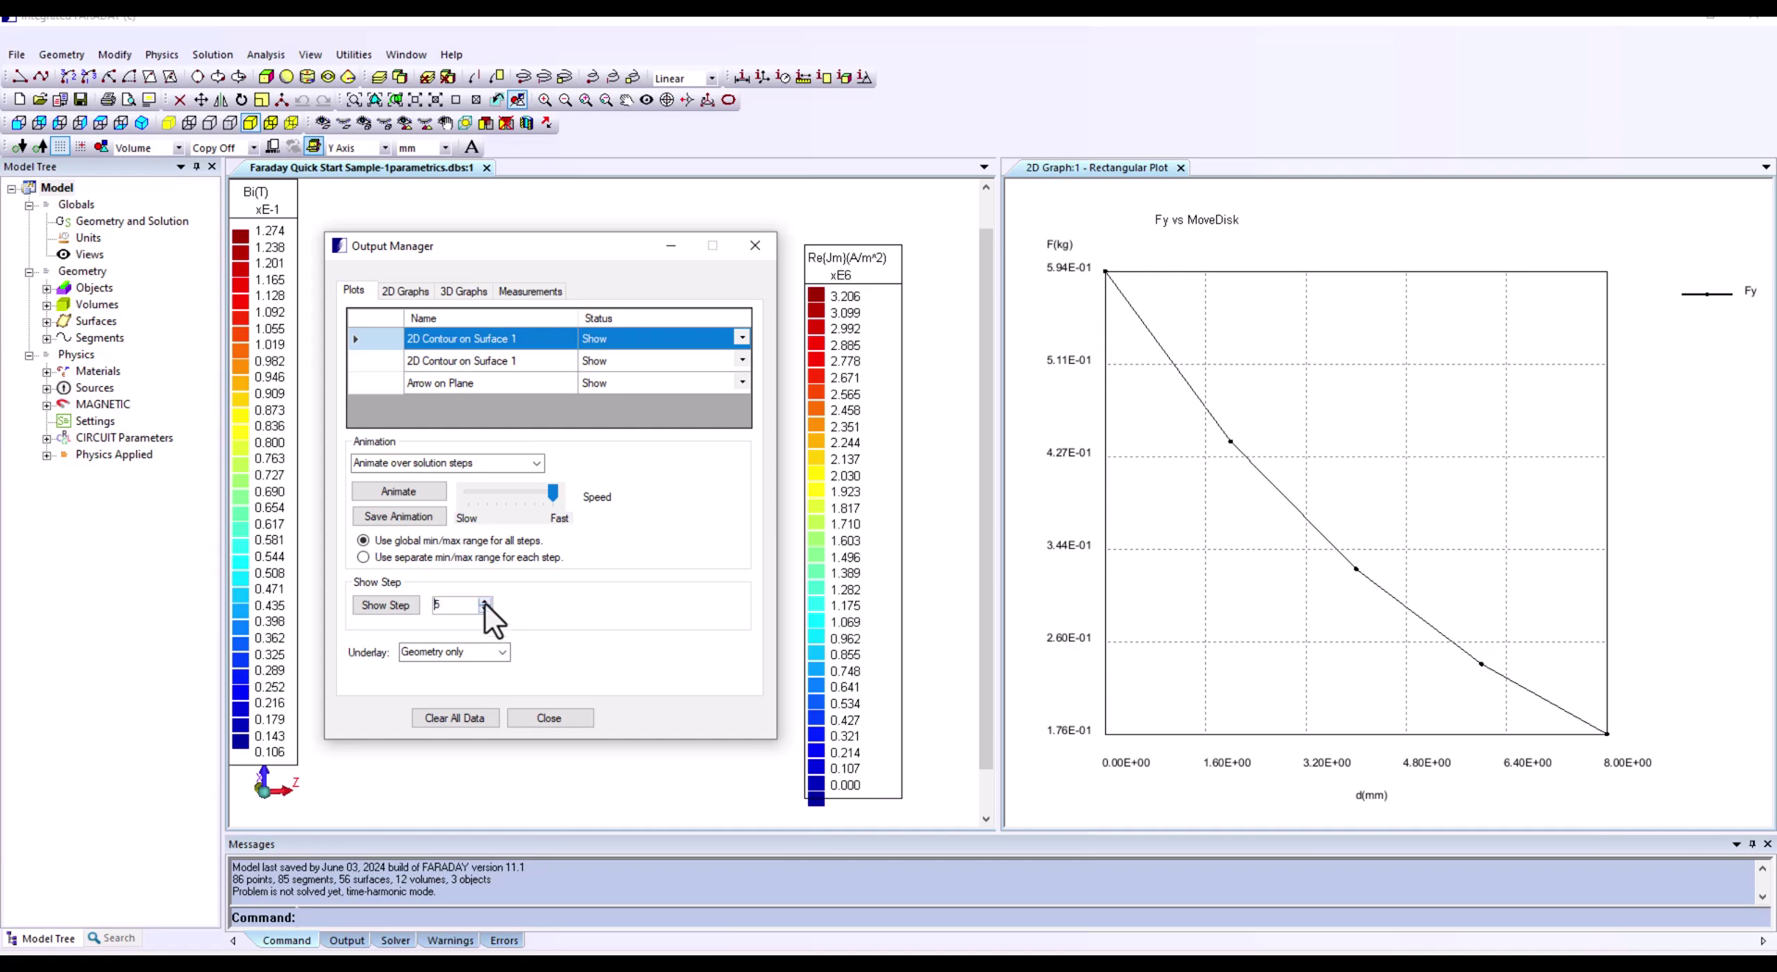
left_click(457, 721)
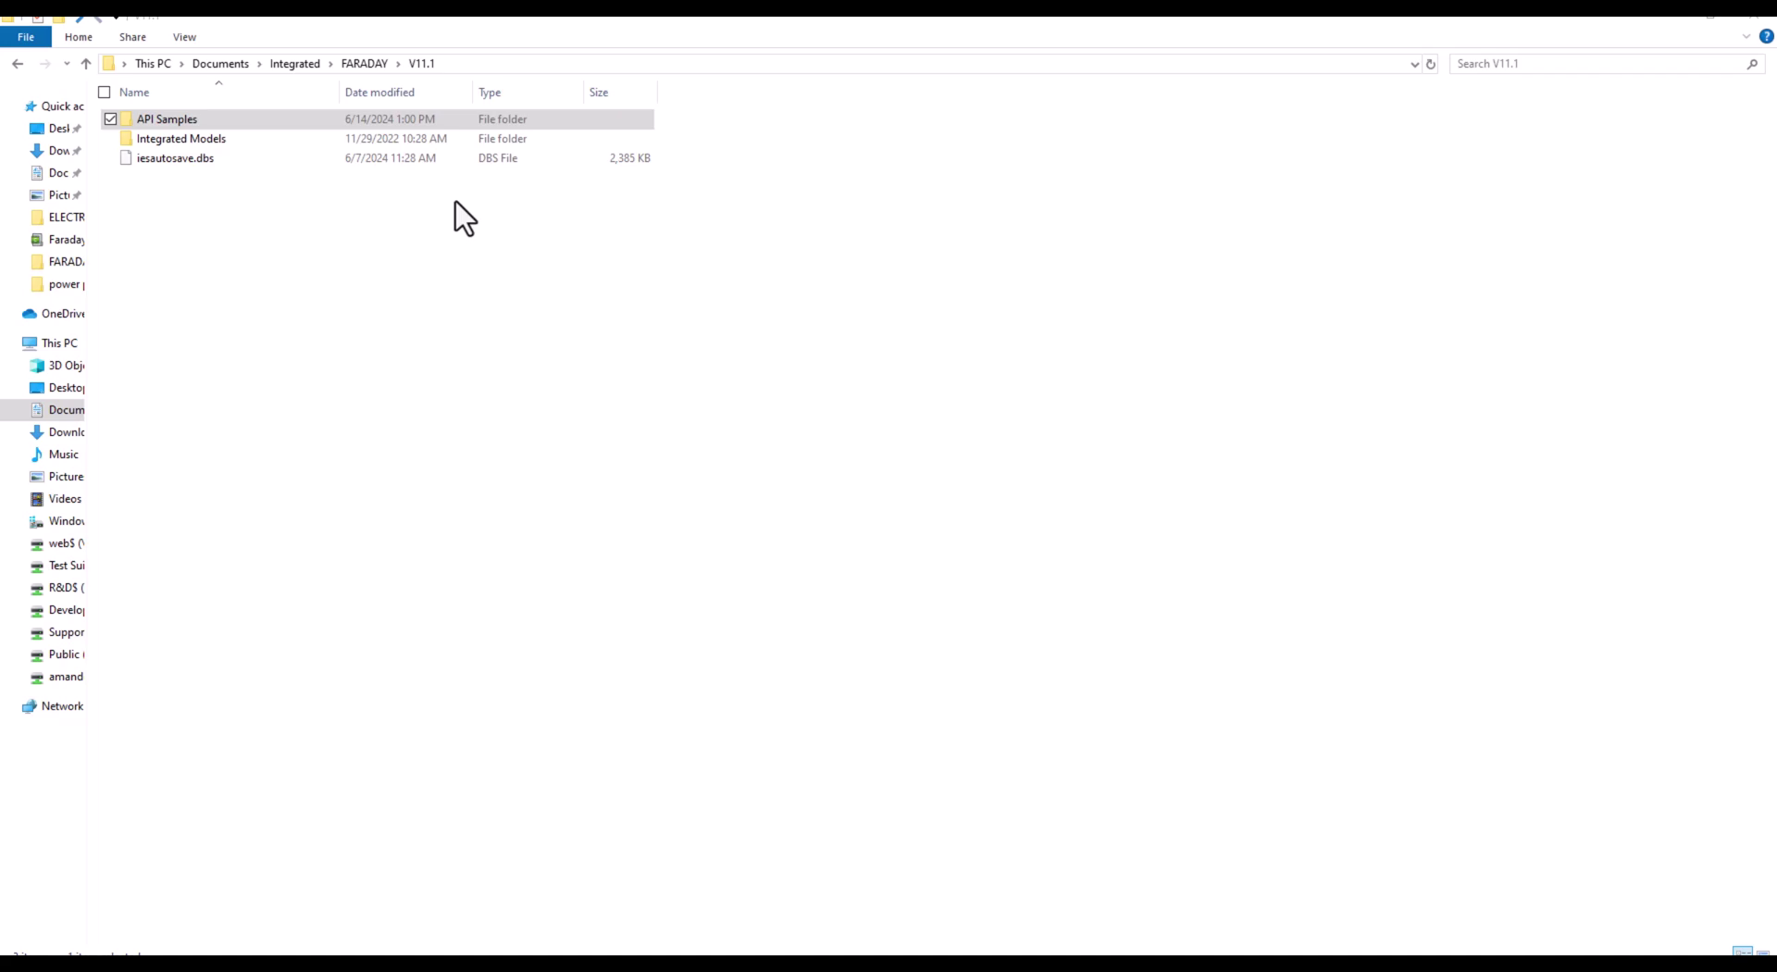
- Extract API Samples.zip from the V11.1 API Samples folder into the suggested API Samples subfolder
double_click(176, 118)
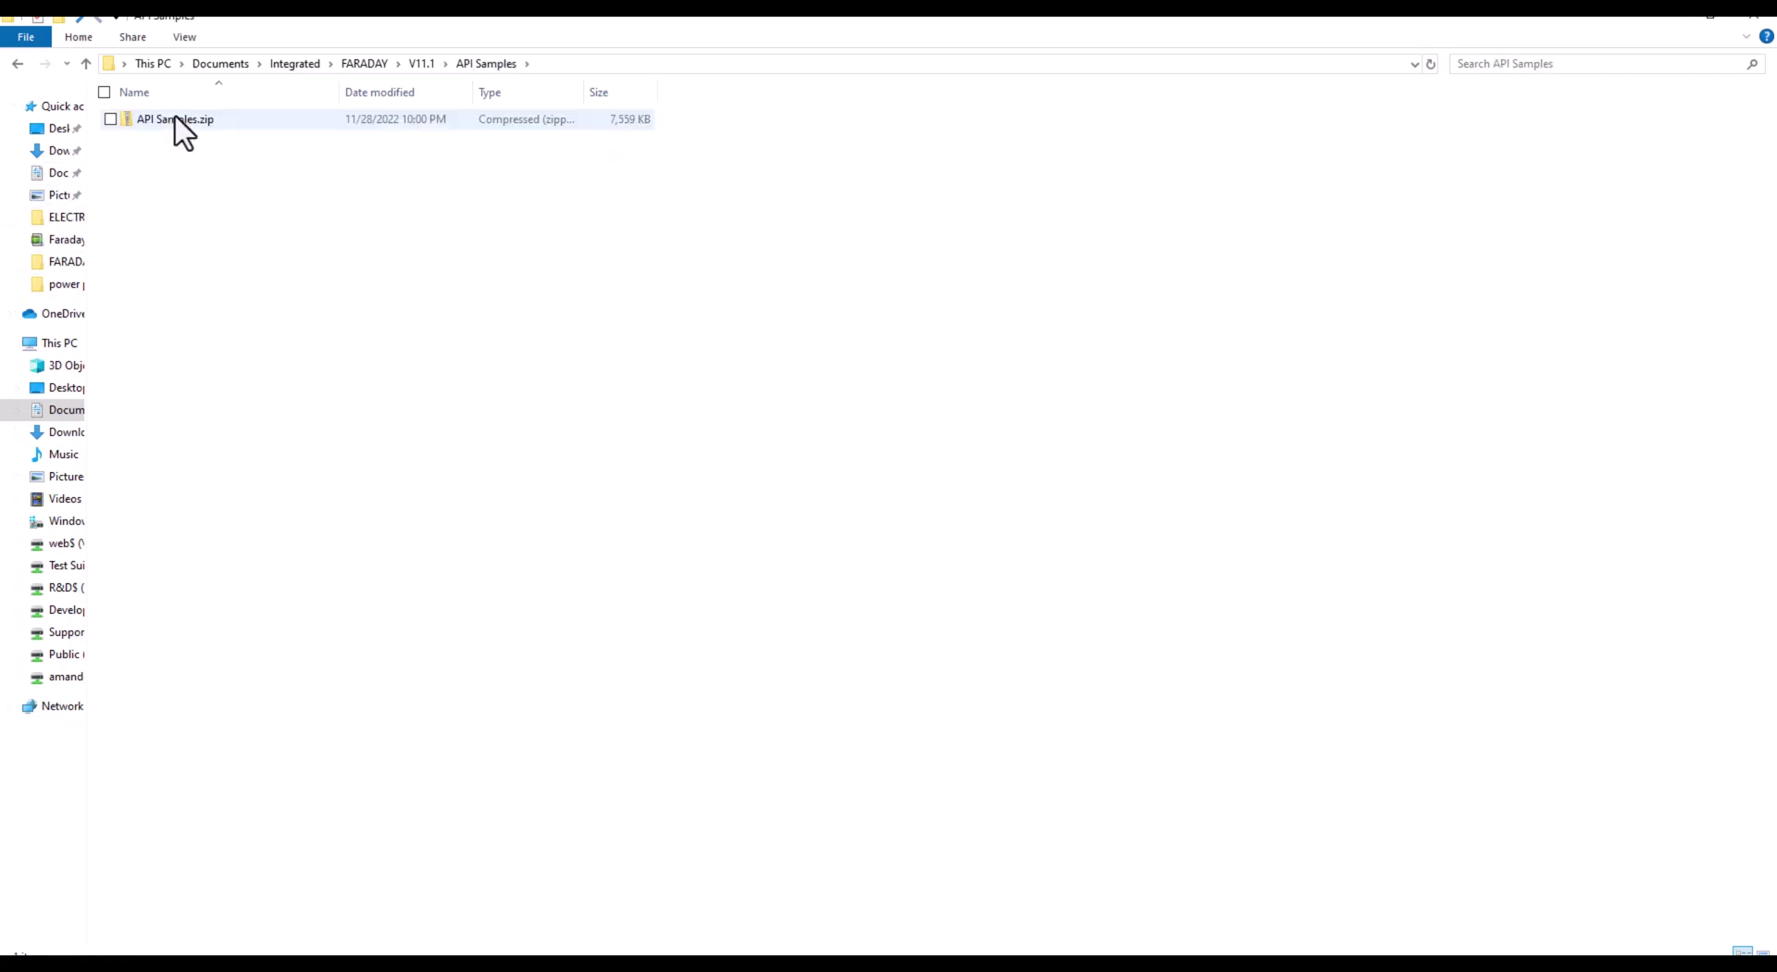
left_click(176, 117)
right_click(176, 117)
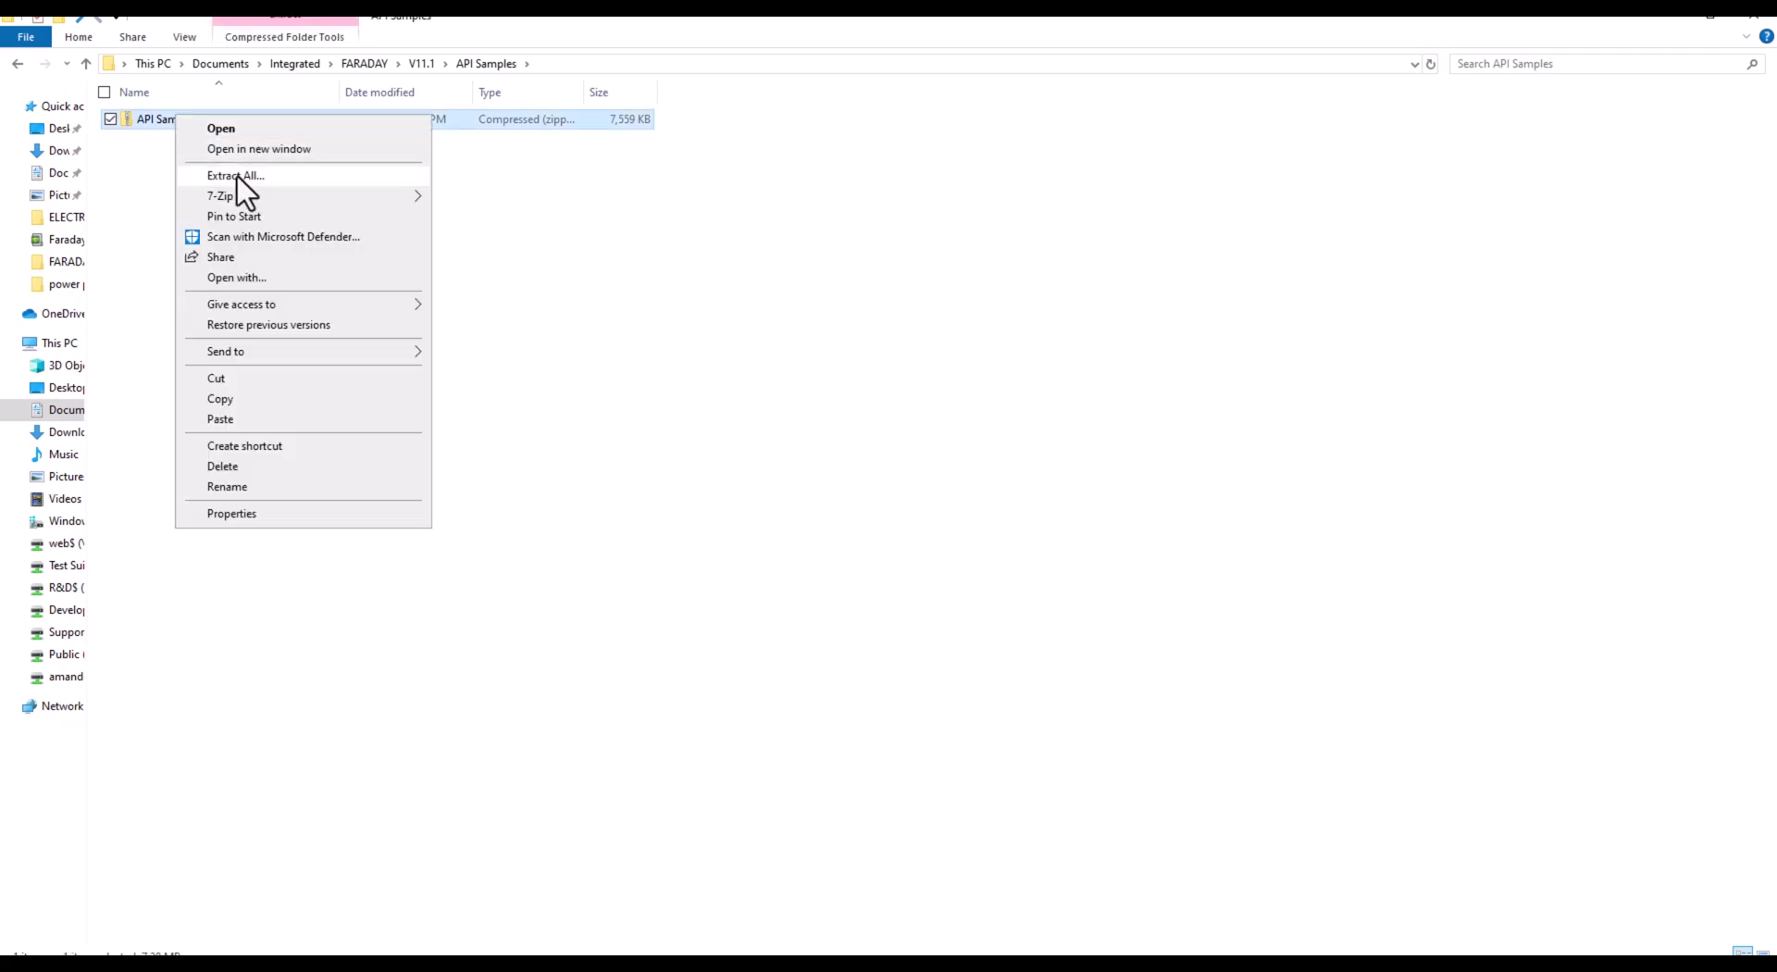
left_click(237, 176)
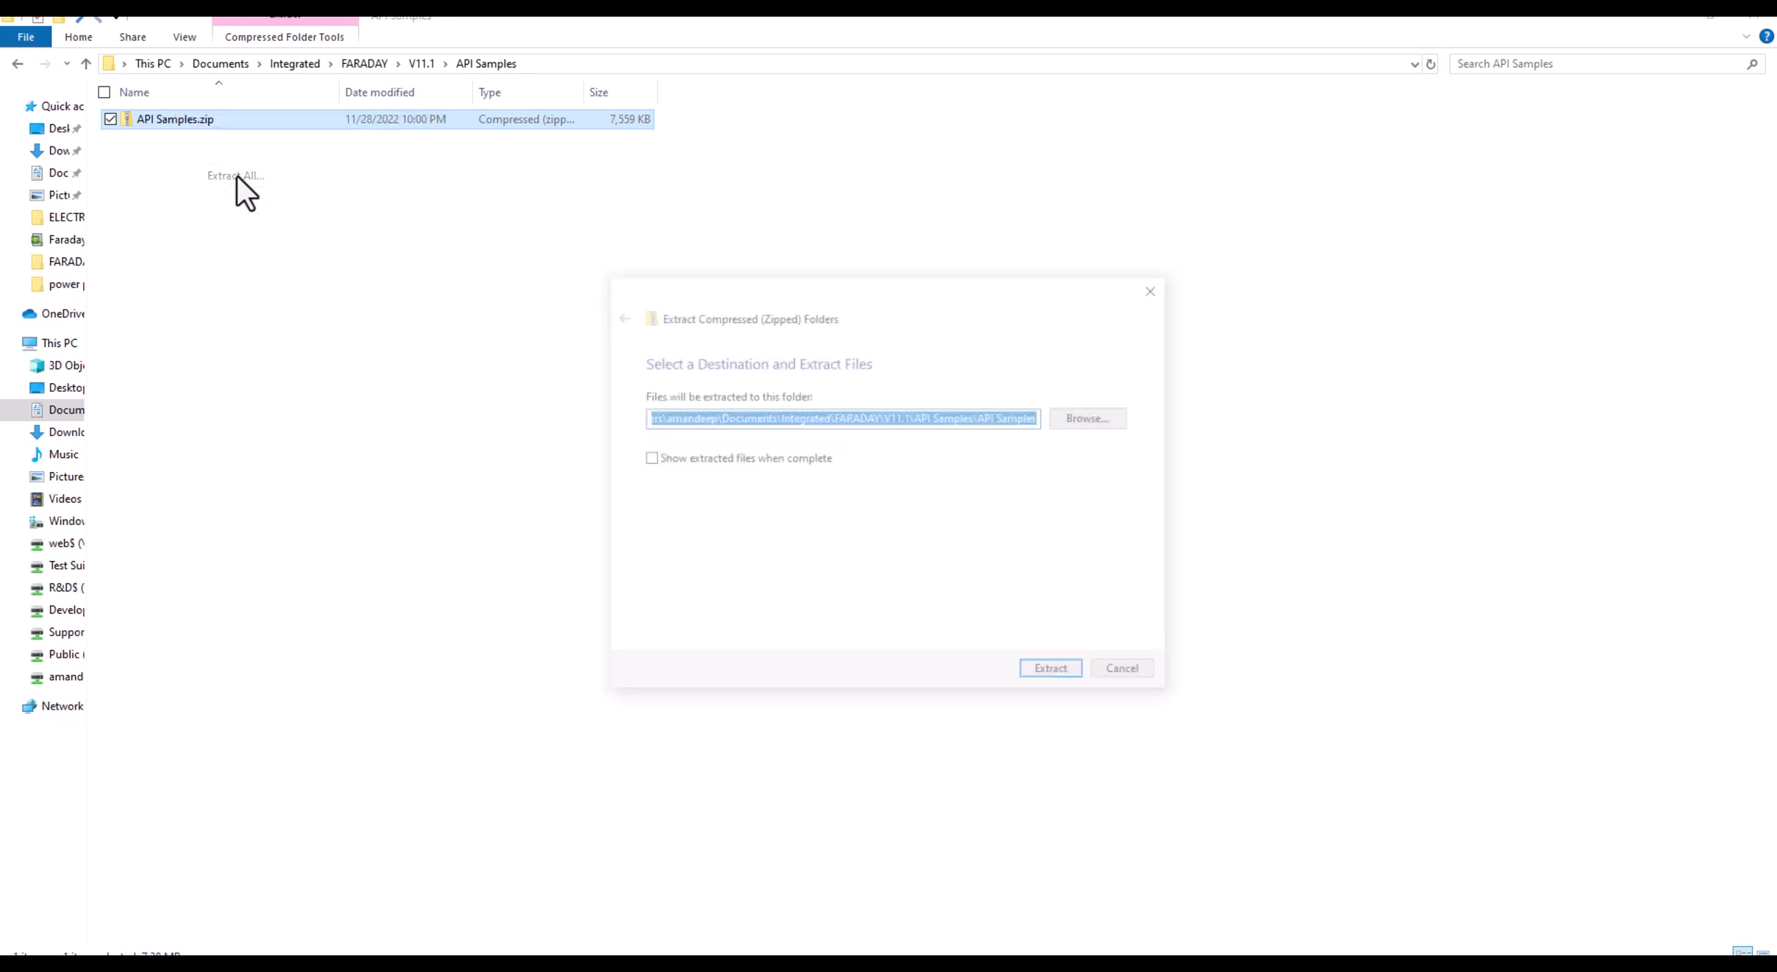
left_click(1056, 674)
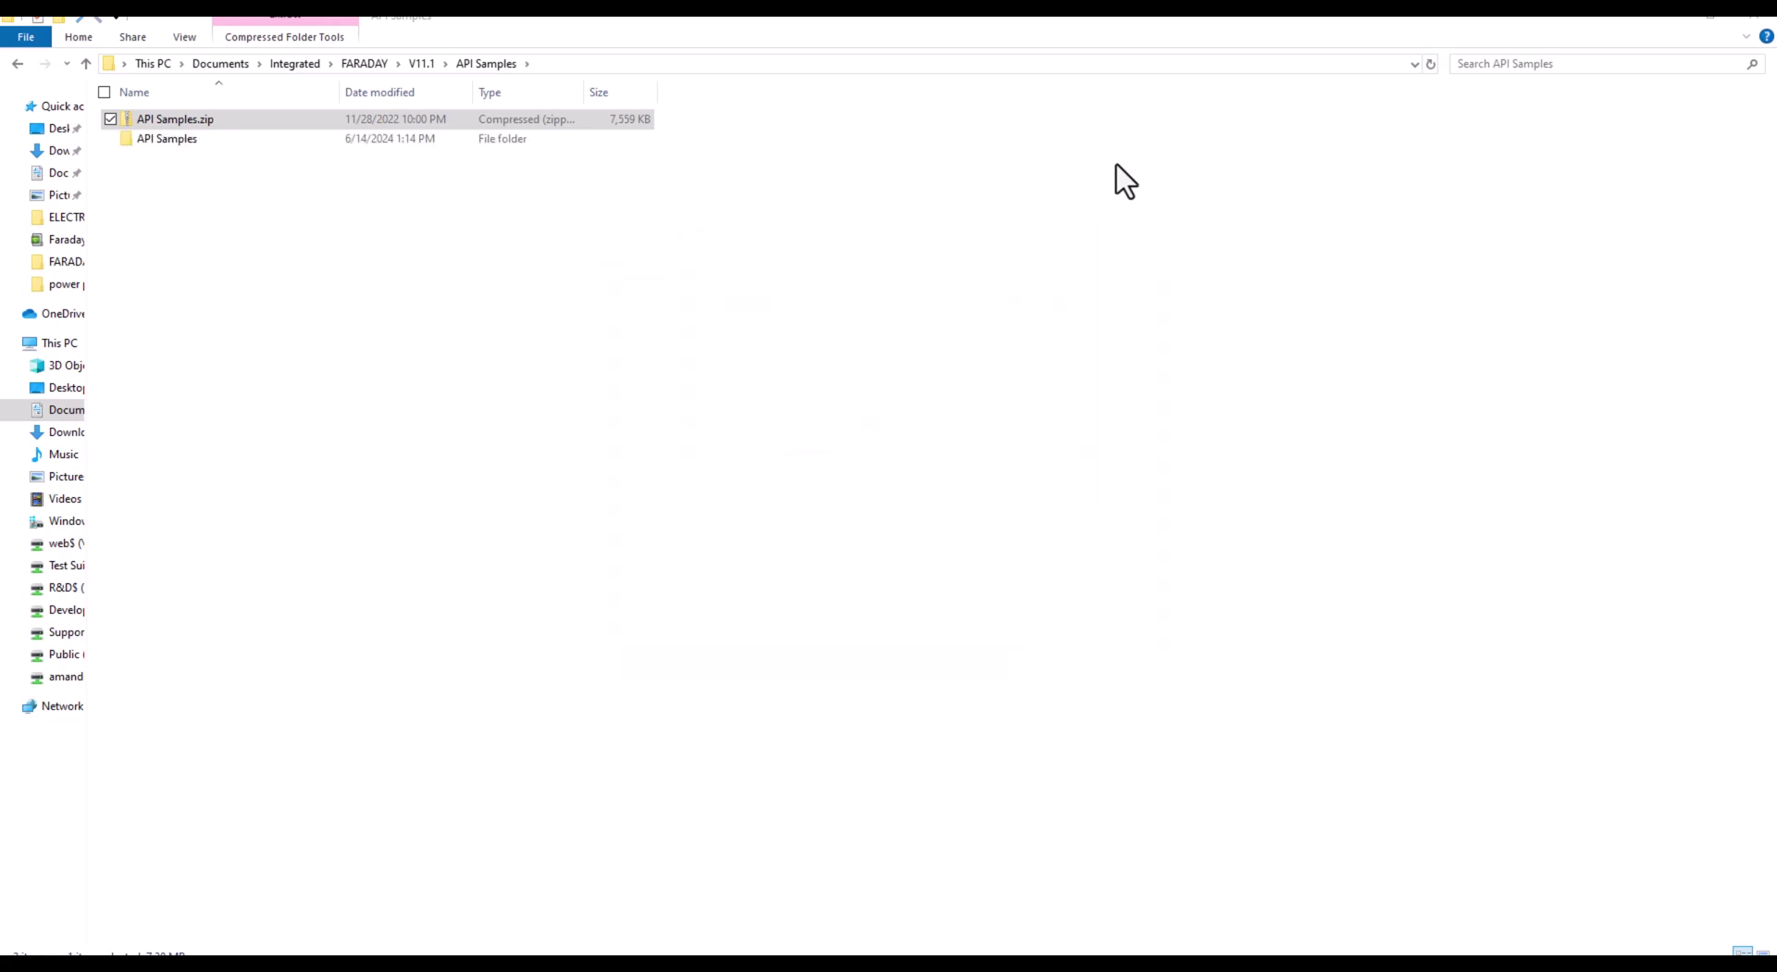
- Open the AMPERES-FARADAY Halbach Wiggler workbook from the extracted samples' Excel folder and maximize its window
double_click(174, 148)
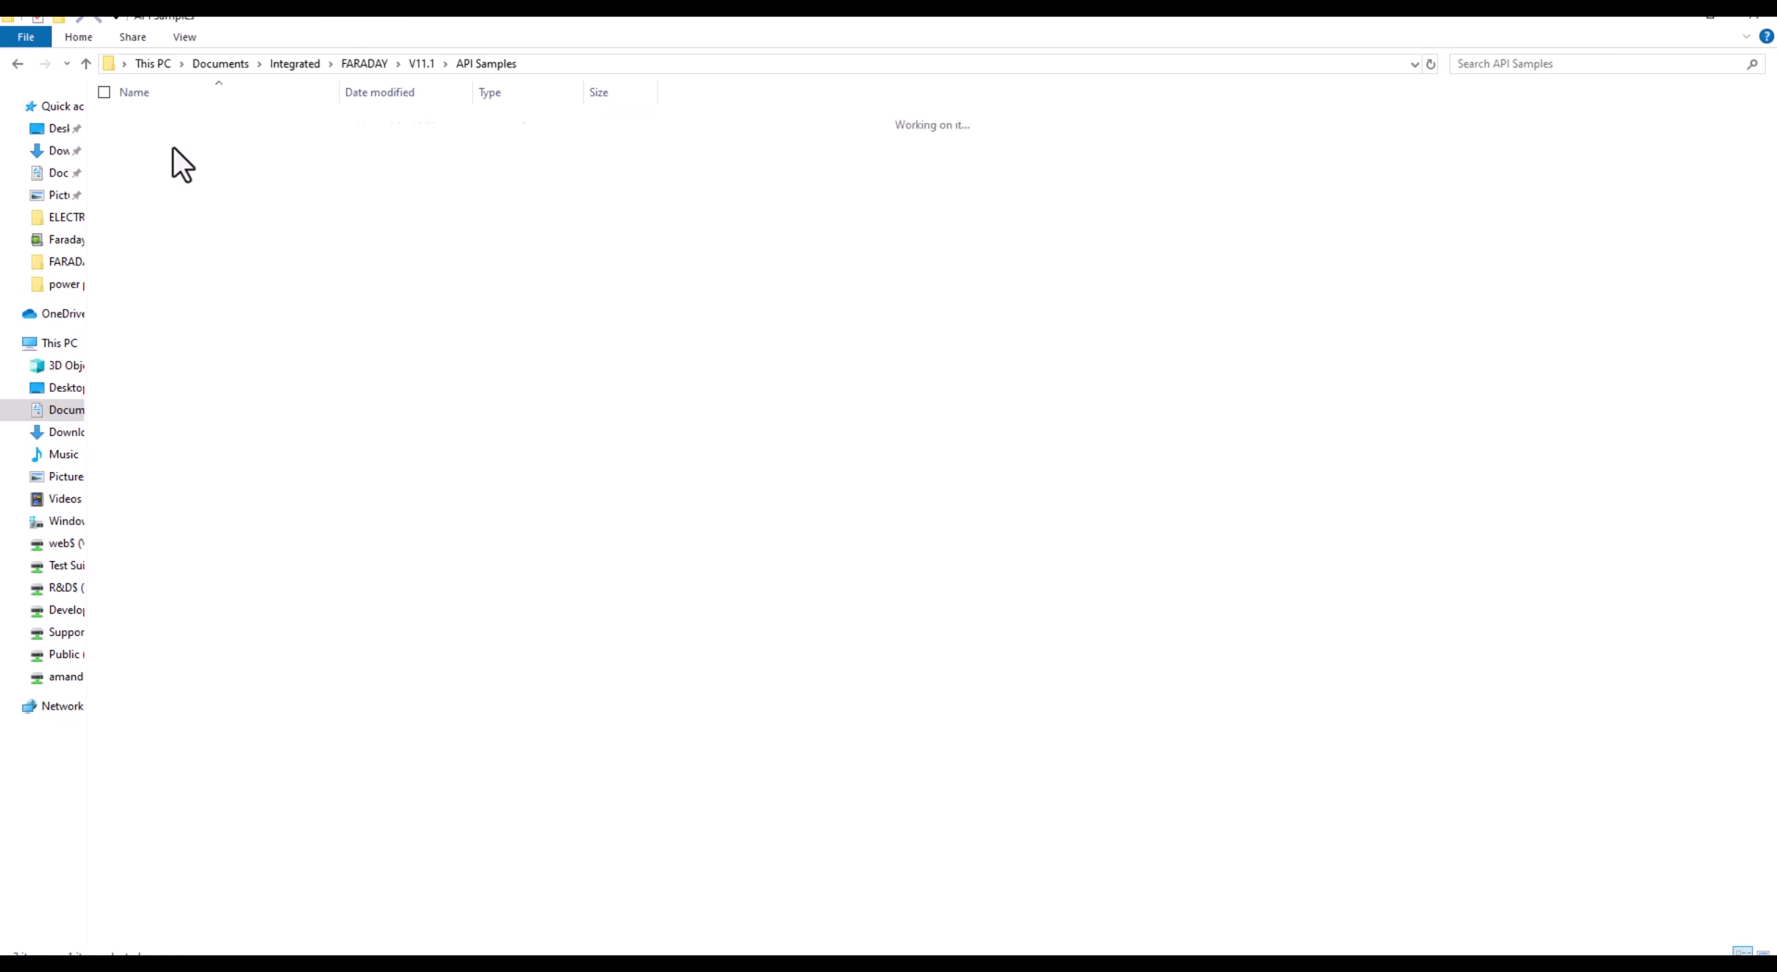
double_click(185, 124)
double_click(186, 116)
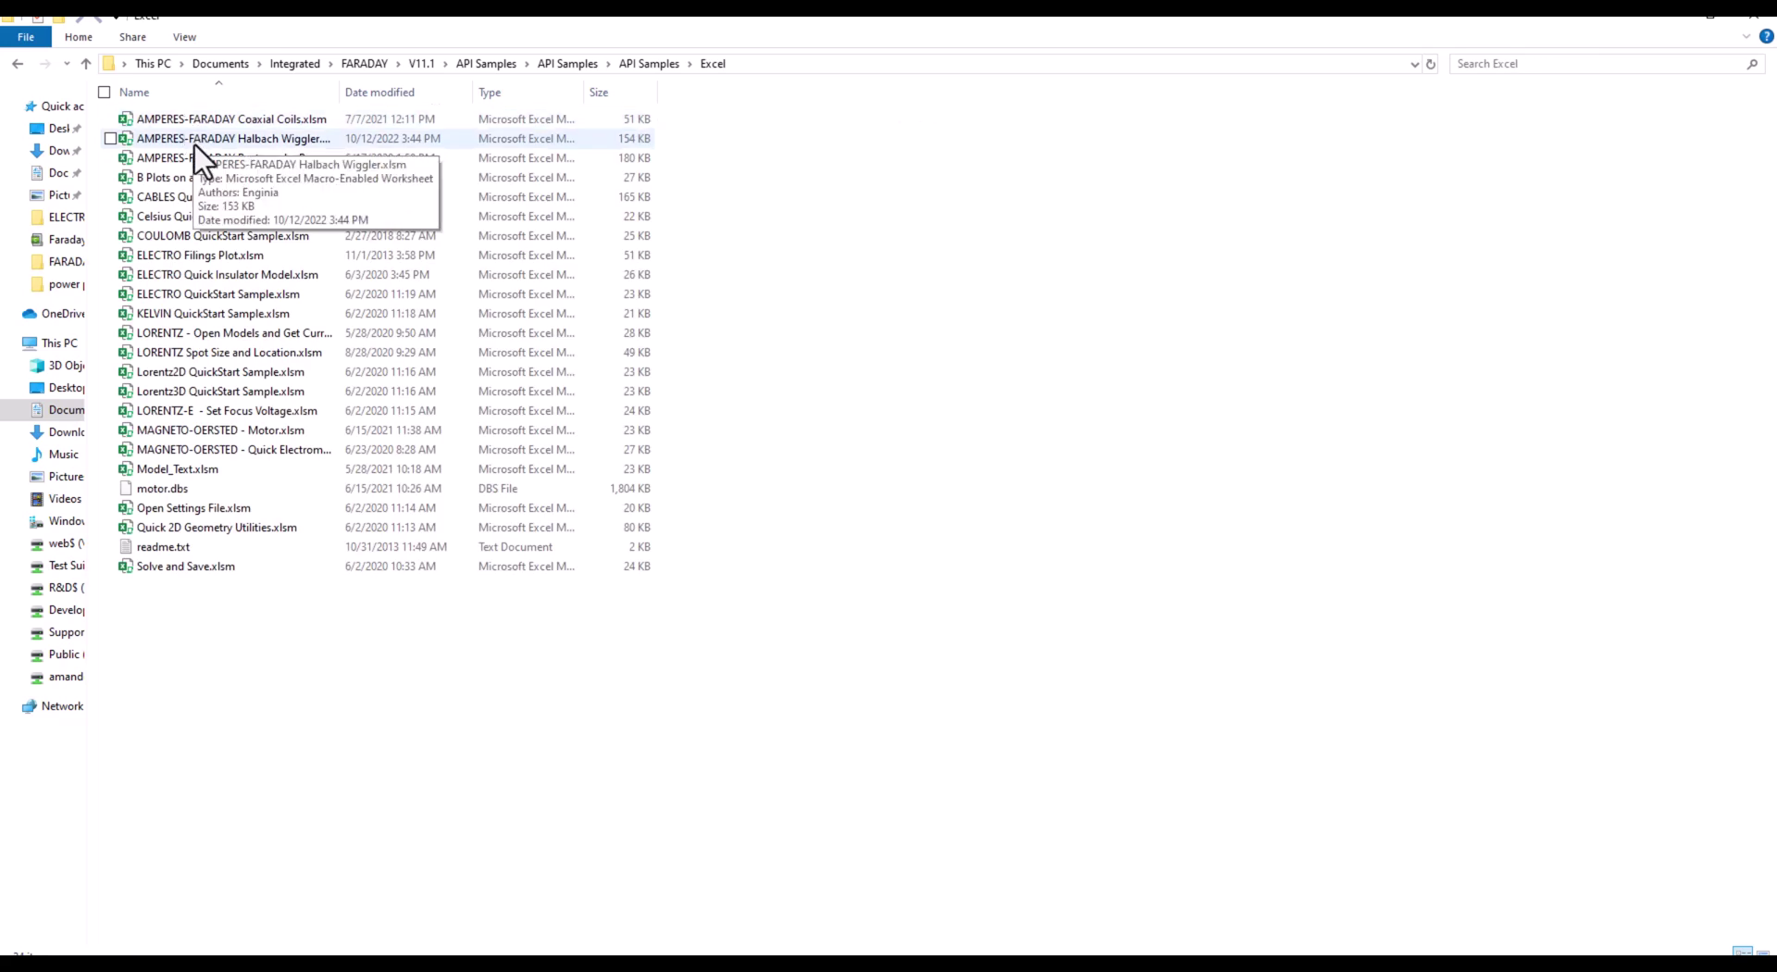
left_click(235, 142)
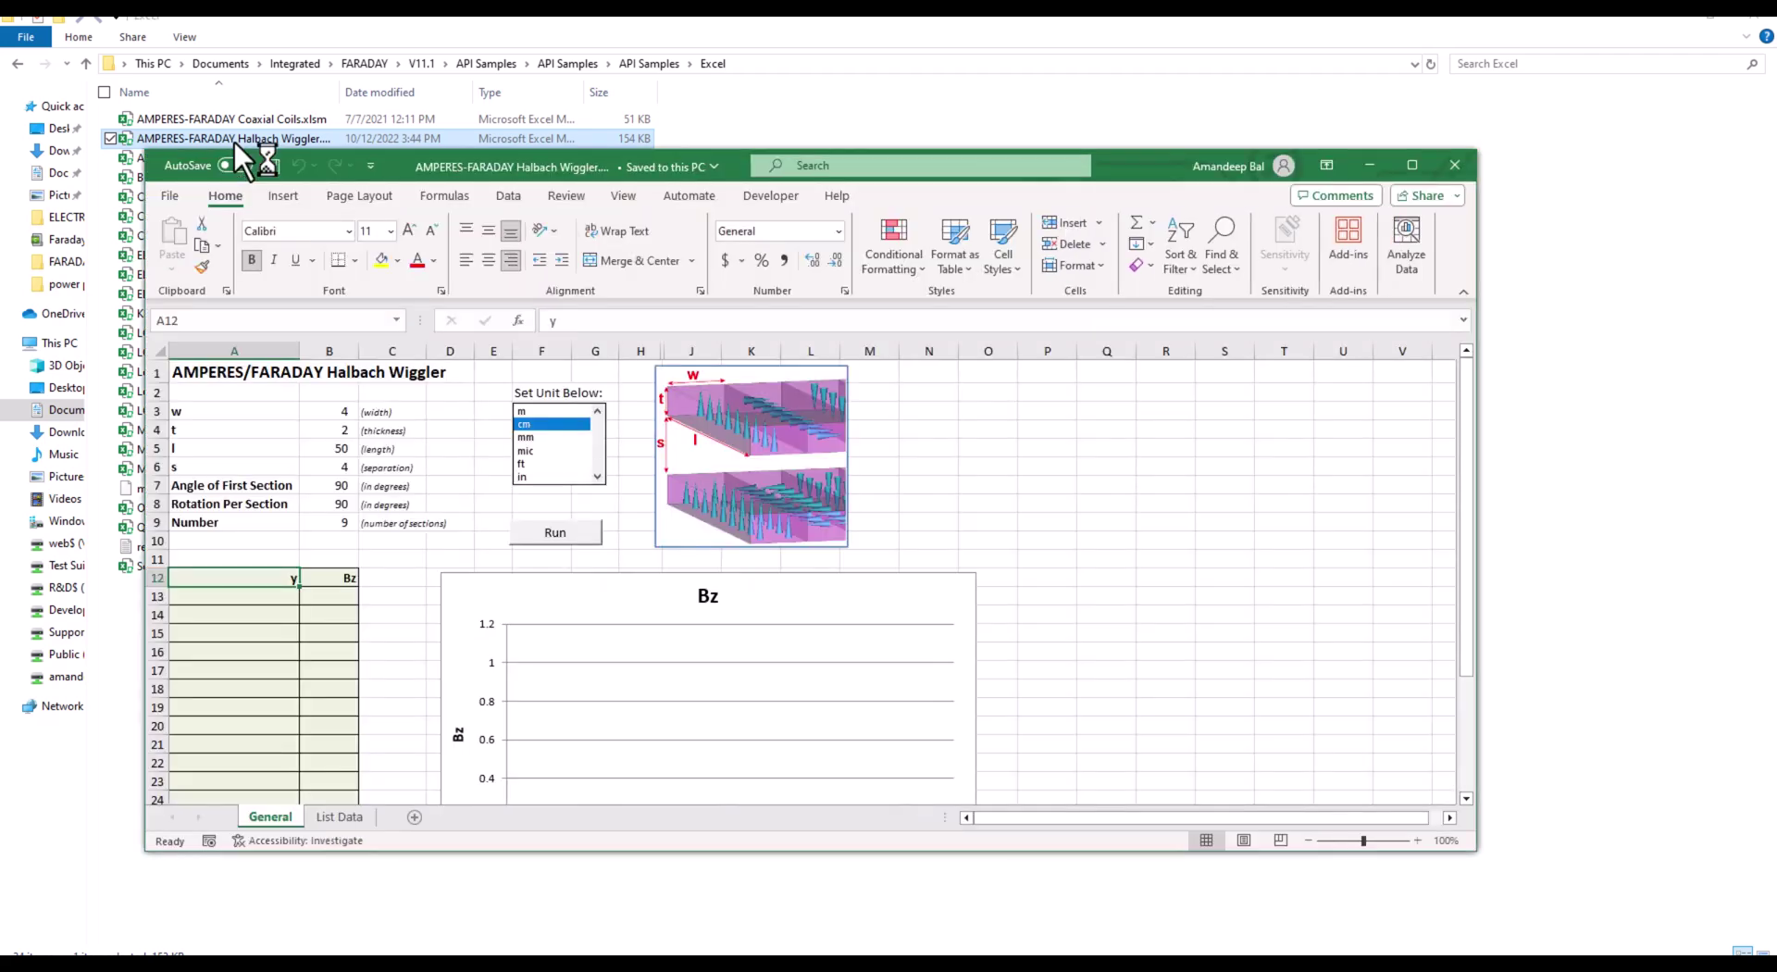
left_click(1412, 166)
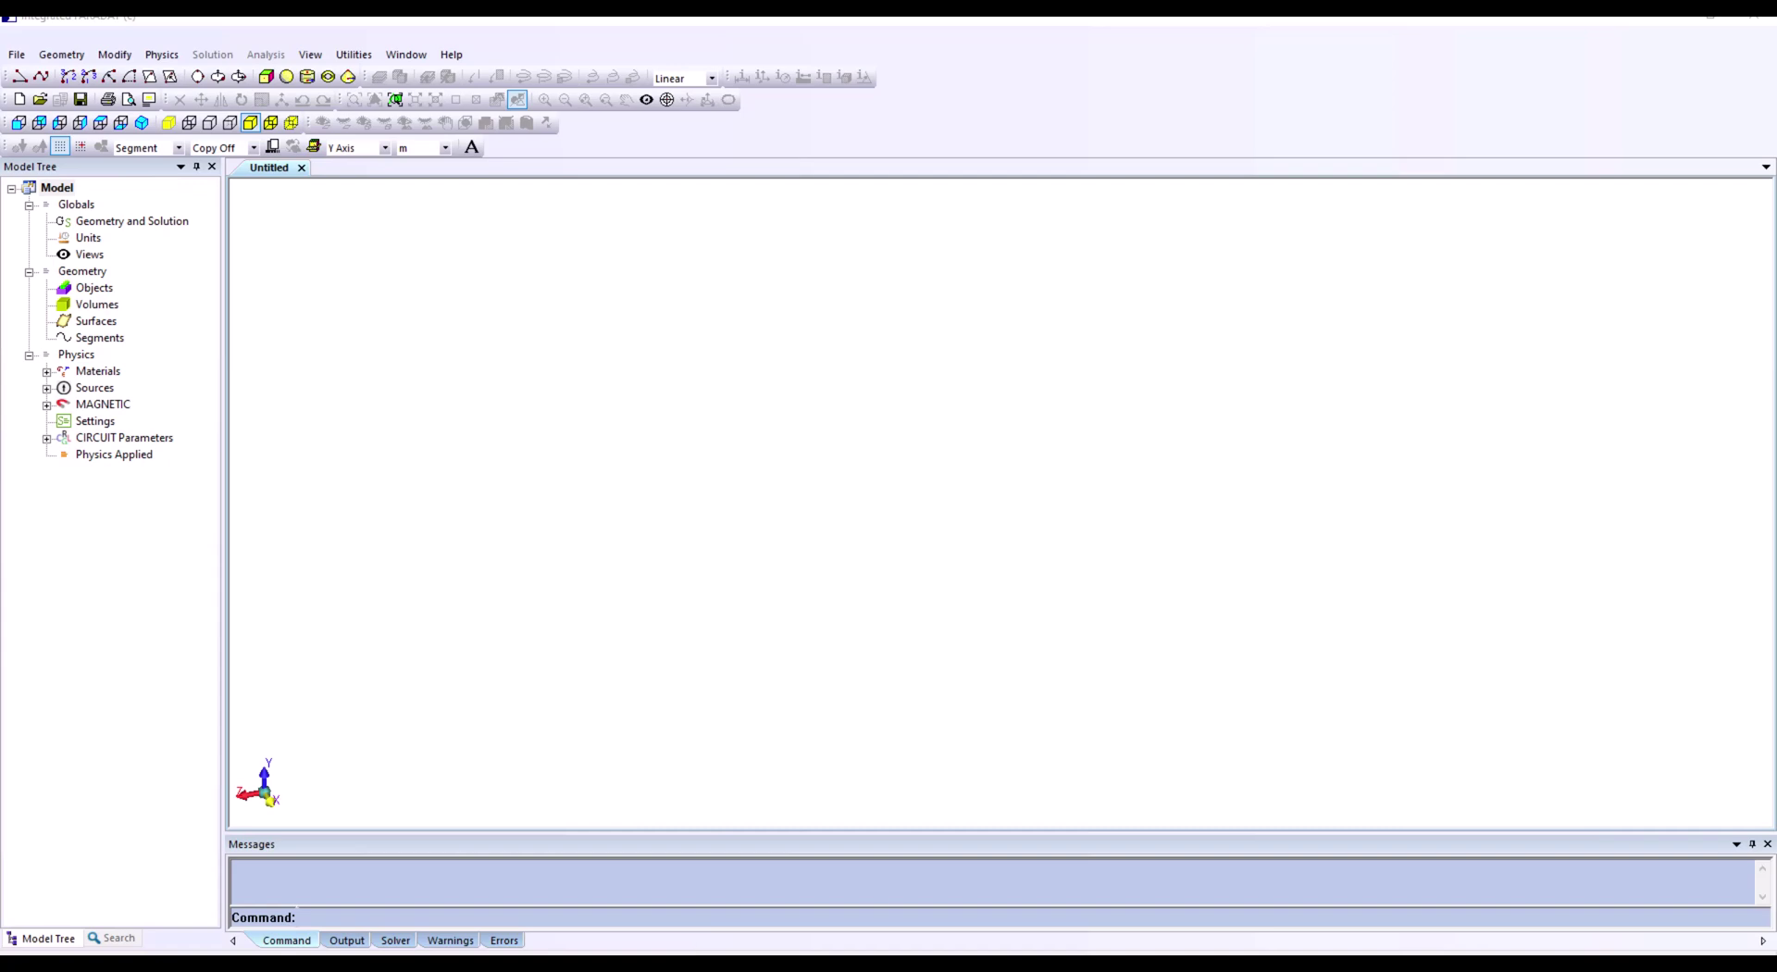
- Switch to Excel, run the Halbach Wiggler workbook's analysis, and switch to FARADAY to view the generated model
left_click(700, 963)
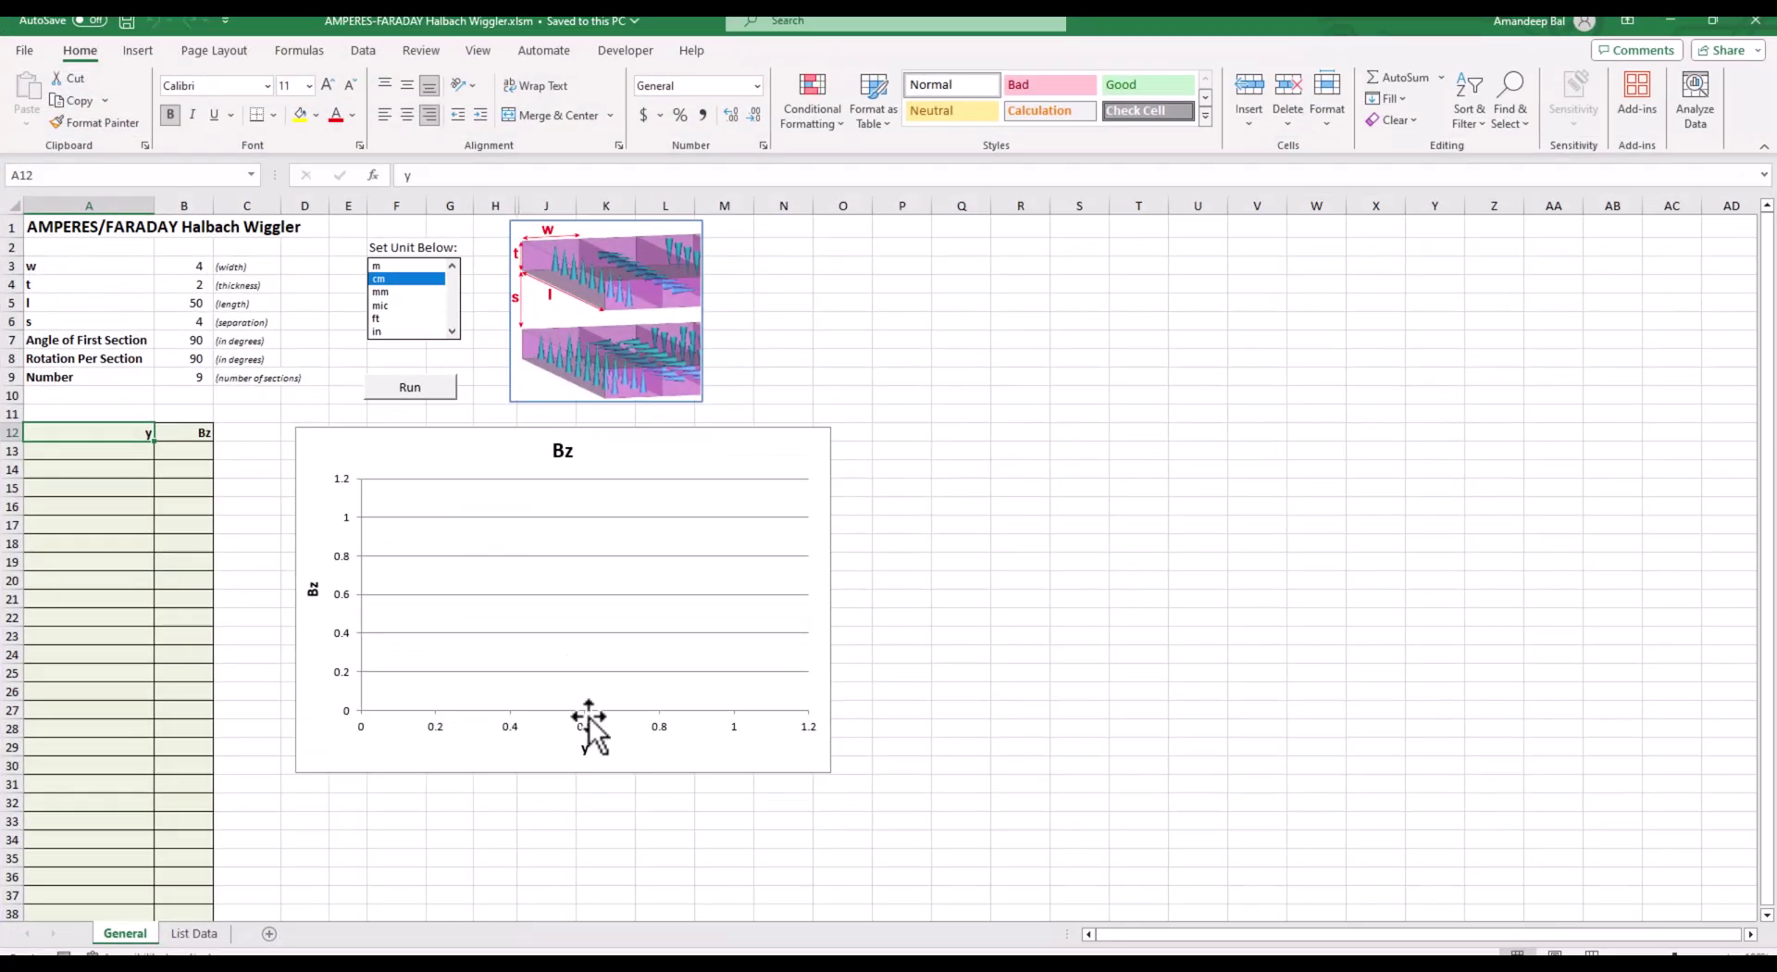
left_click(432, 391)
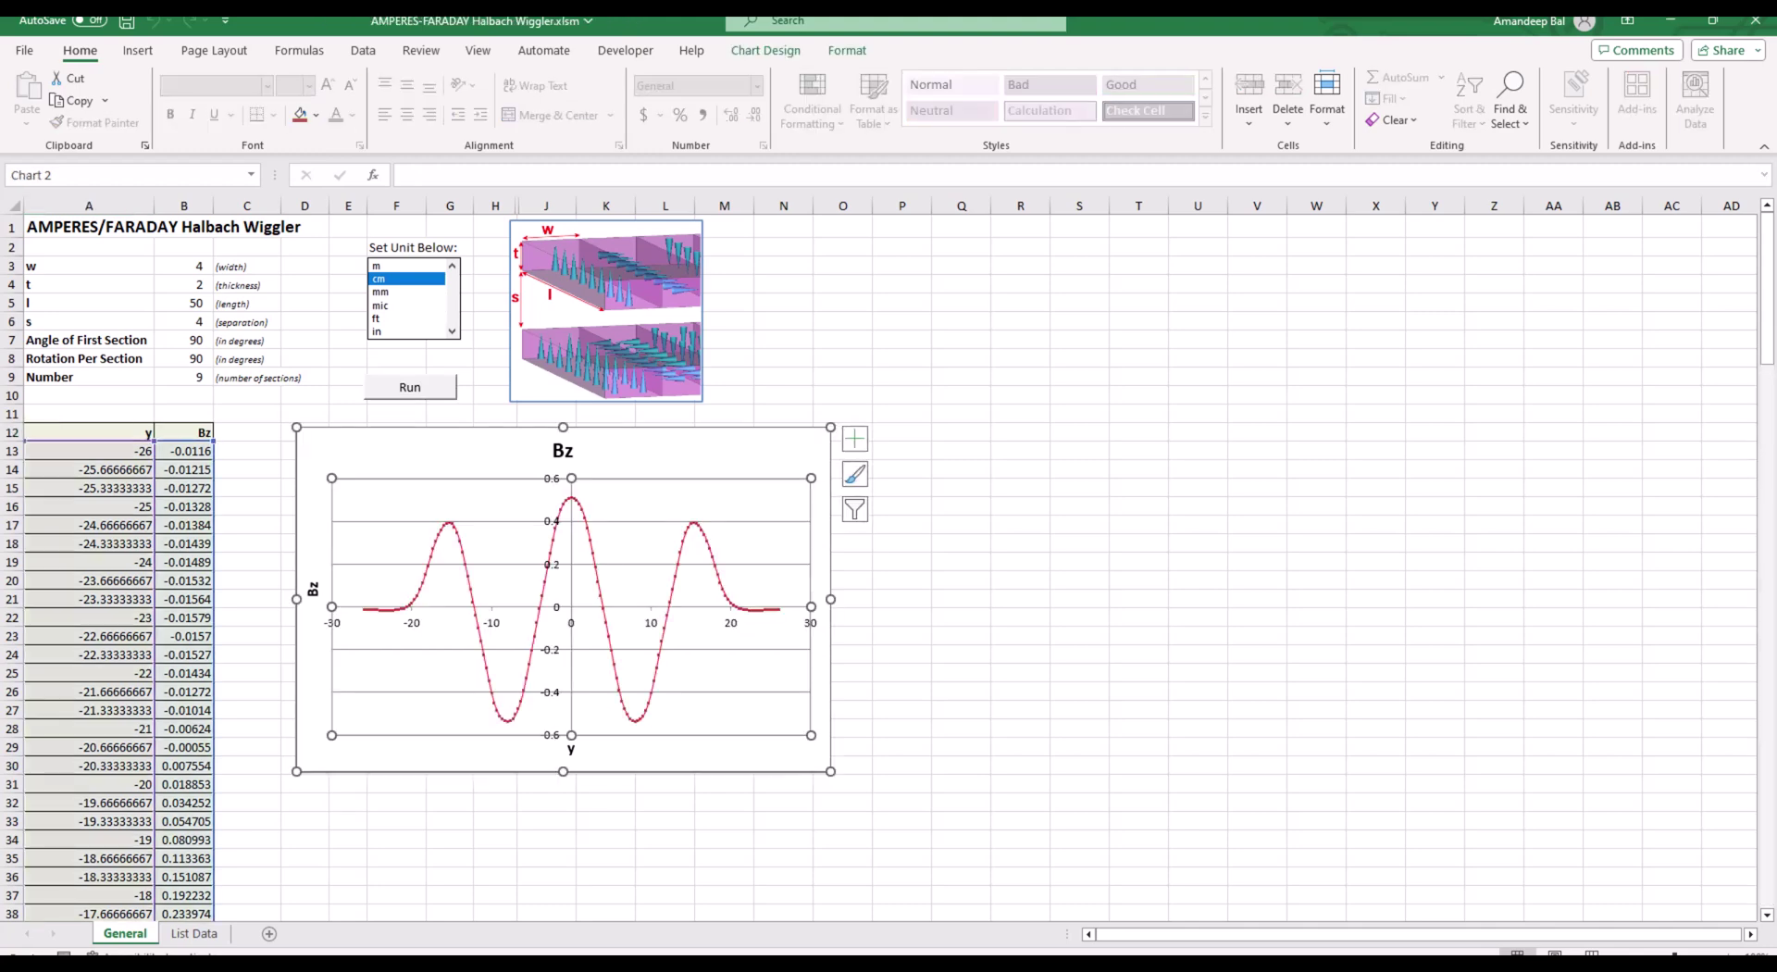
key("alt+Tab")
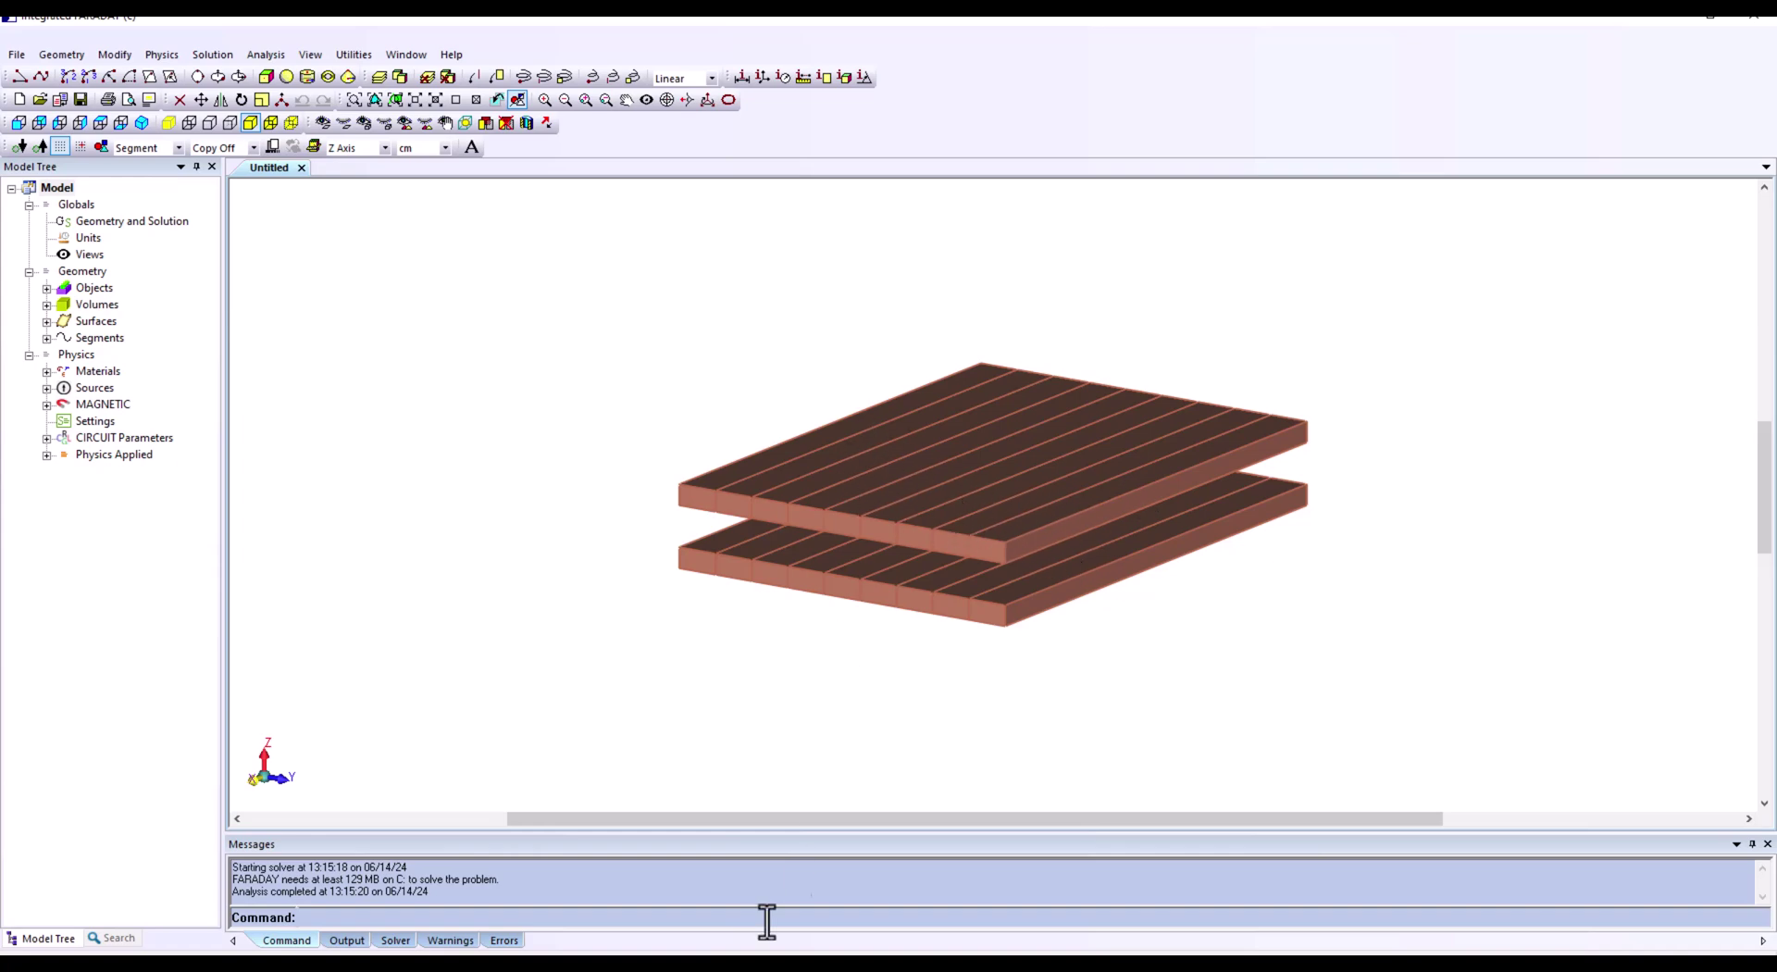
- Switch back to Excel and review the y and Bz results table alongside the Bz chart
key("alt+Tab")
scroll(219, 543, "down", 3)
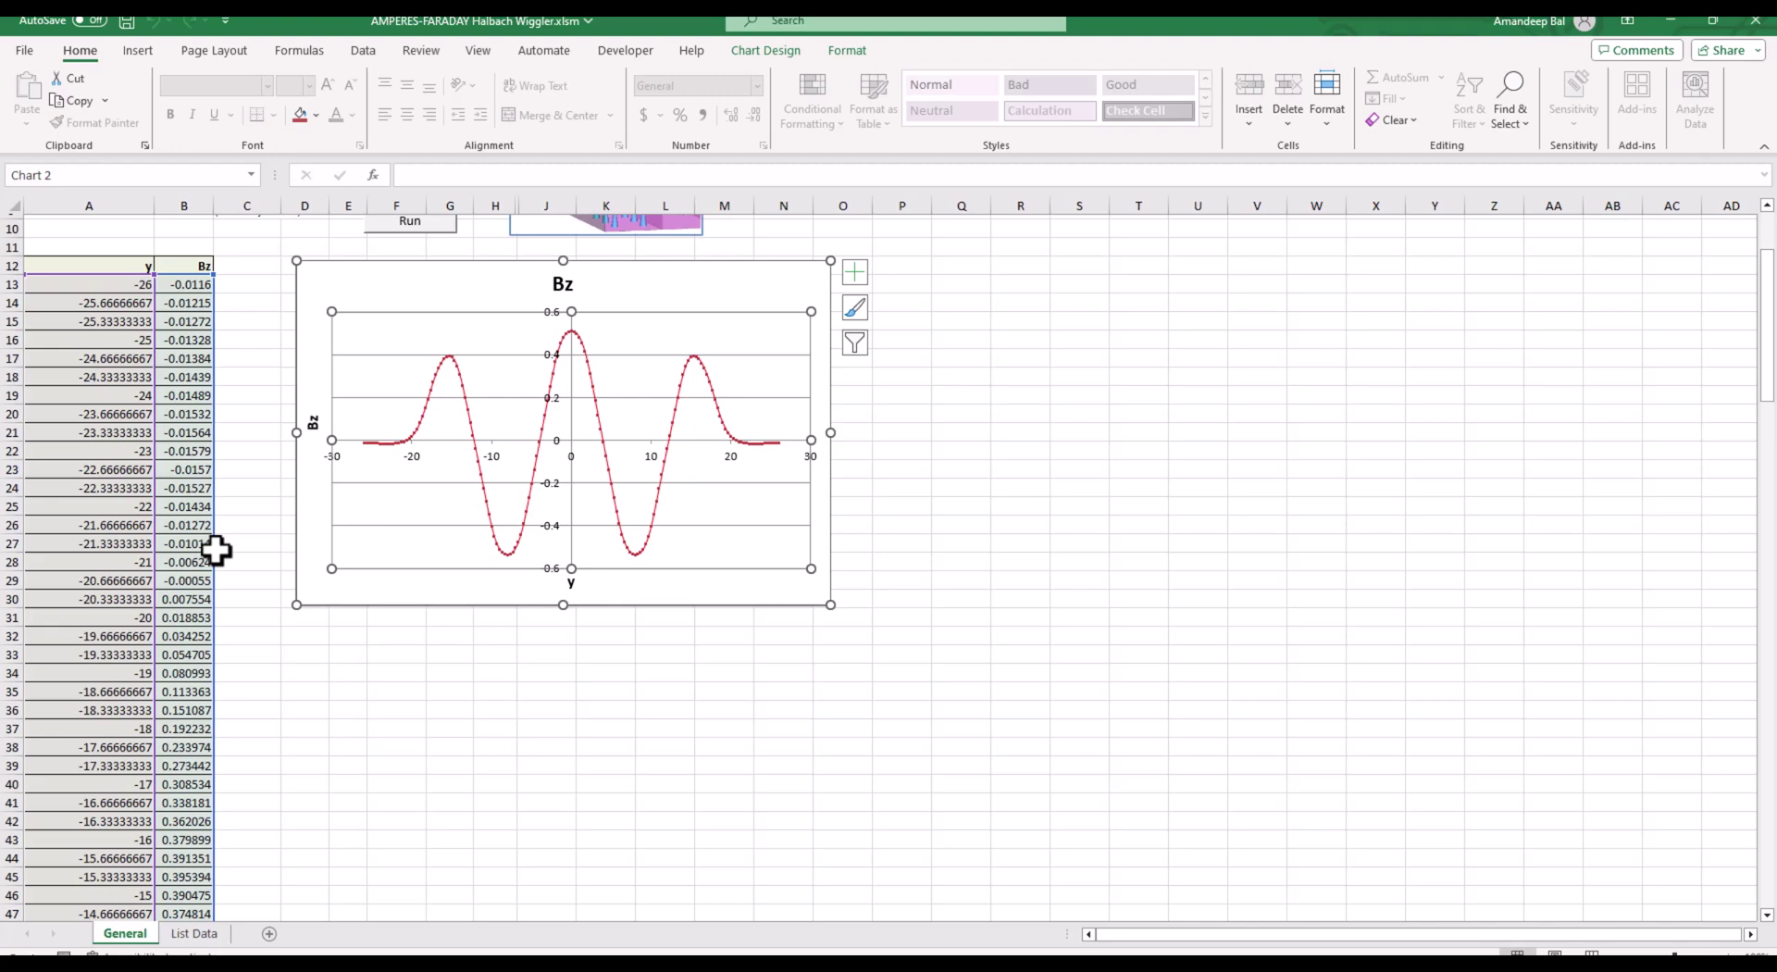
scroll(215, 551, "down", 15)
scroll(216, 551, "up", 18)
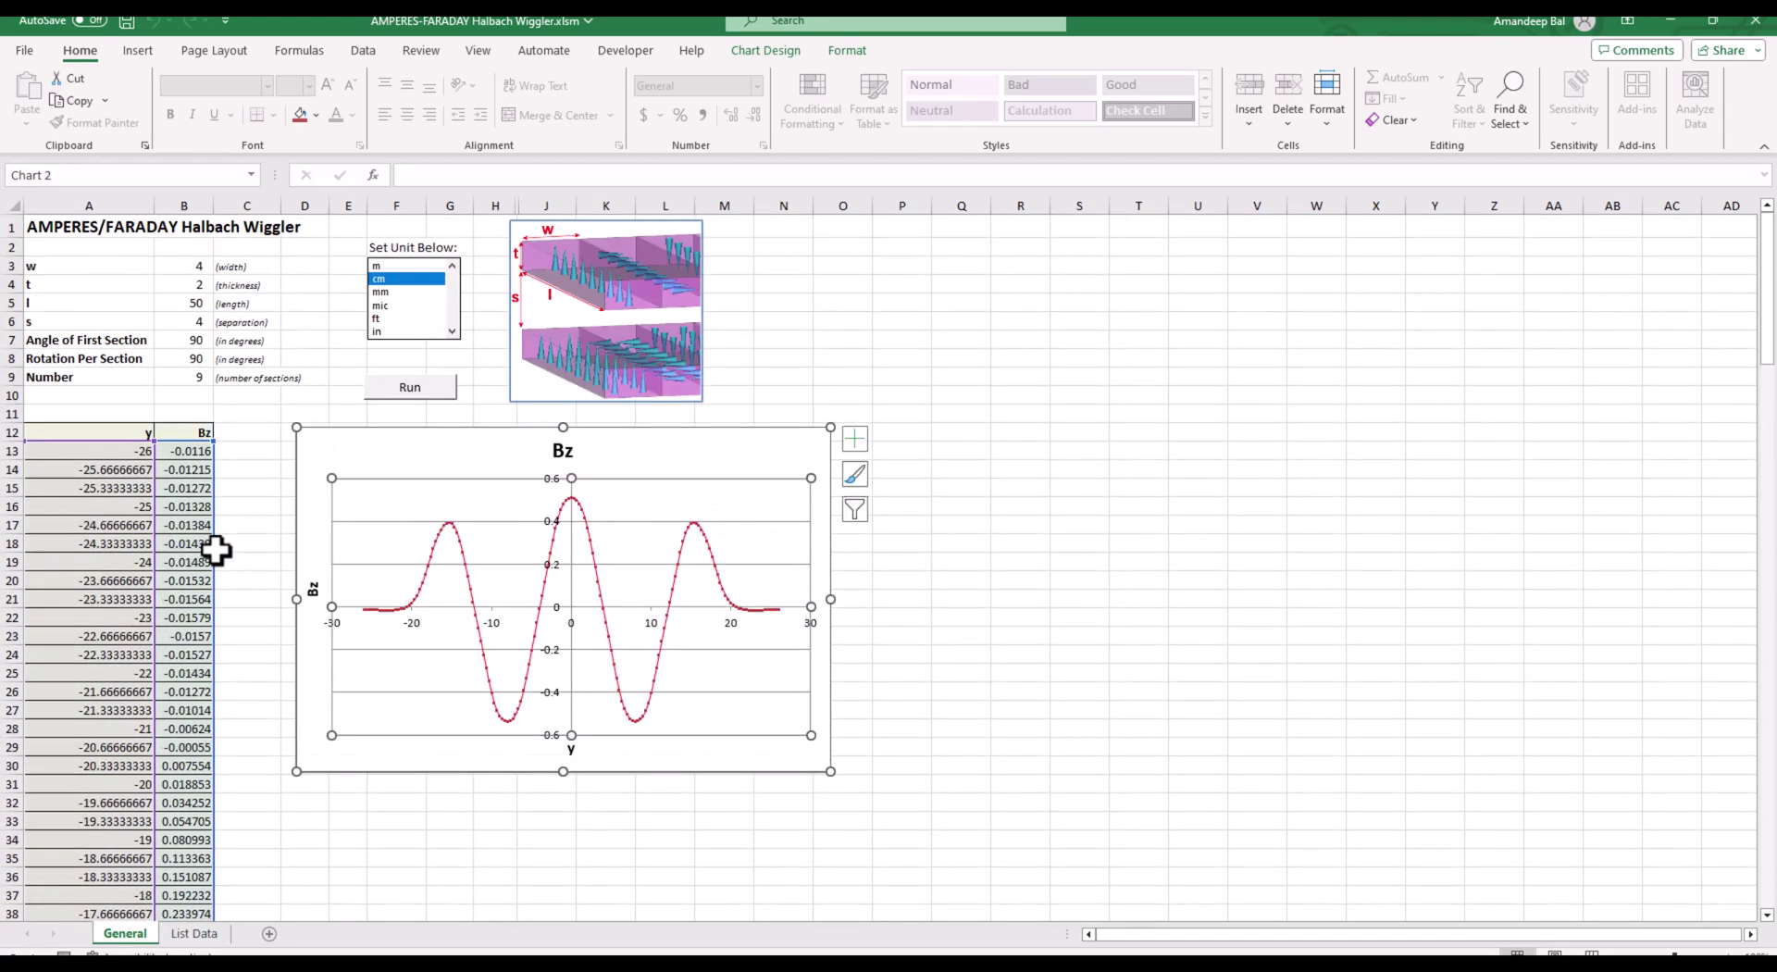